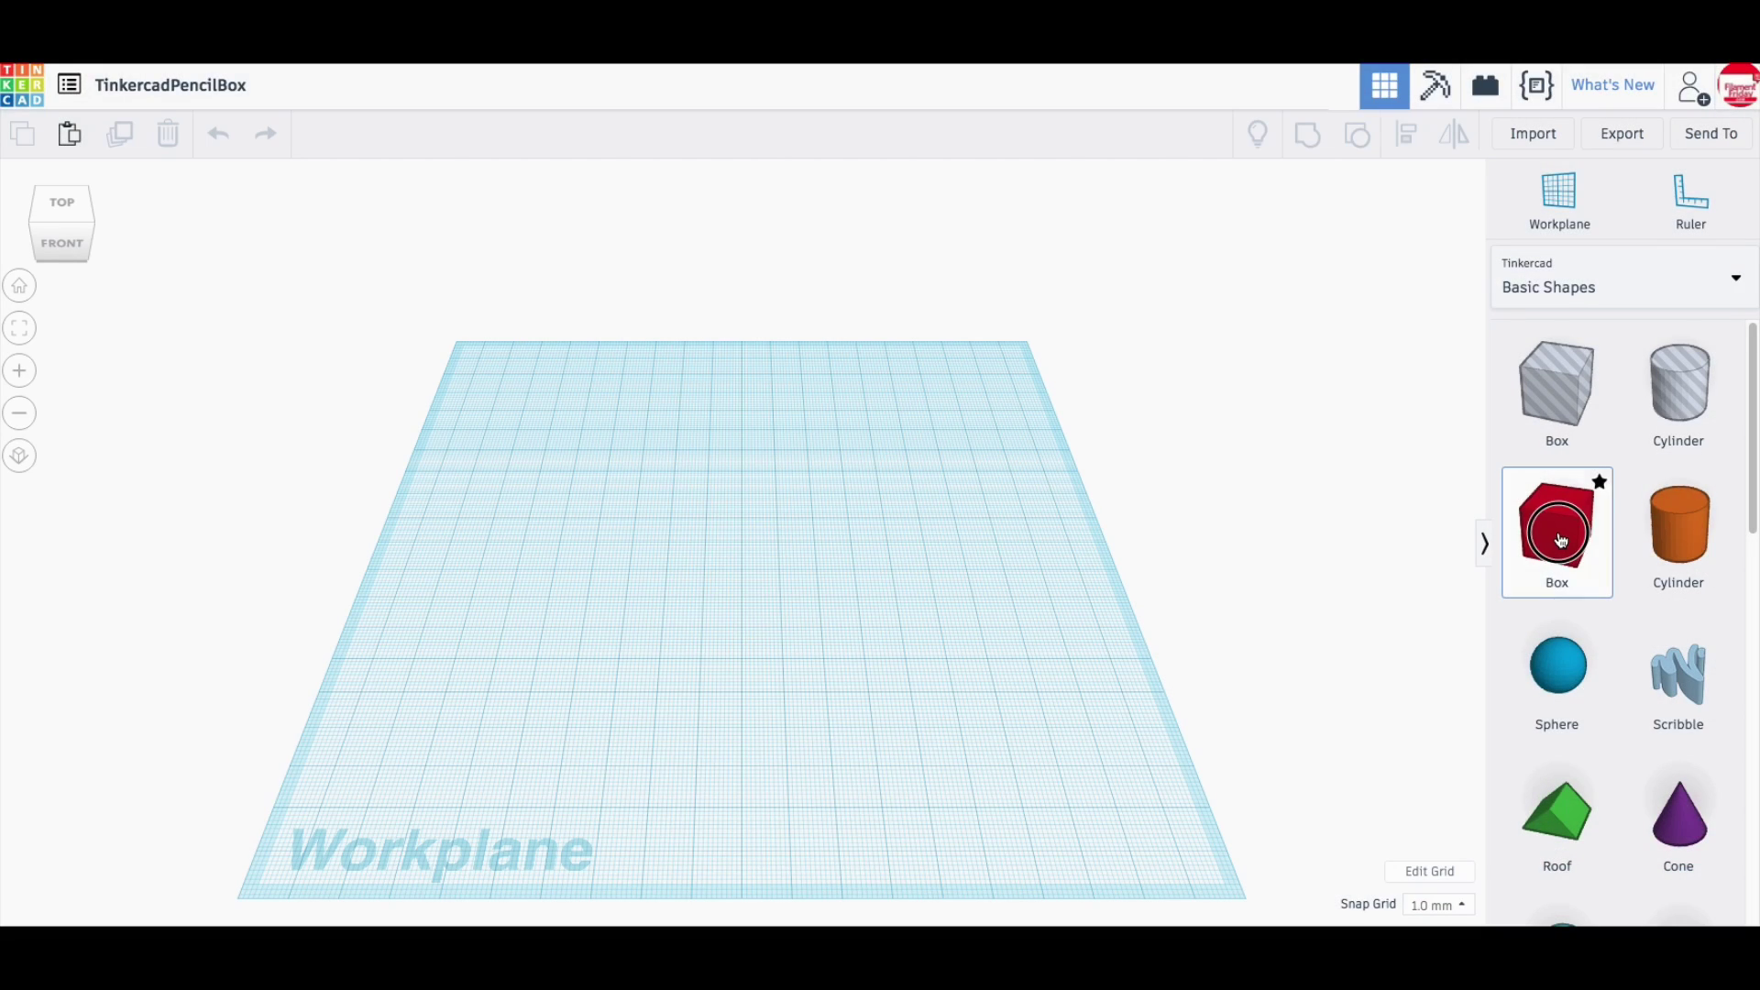
# Add a box sized 69.5 × 69.5 mm with a 99.5 mm height.
pyautogui.moveTo(1558, 531); pyautogui.dragTo(742, 600)
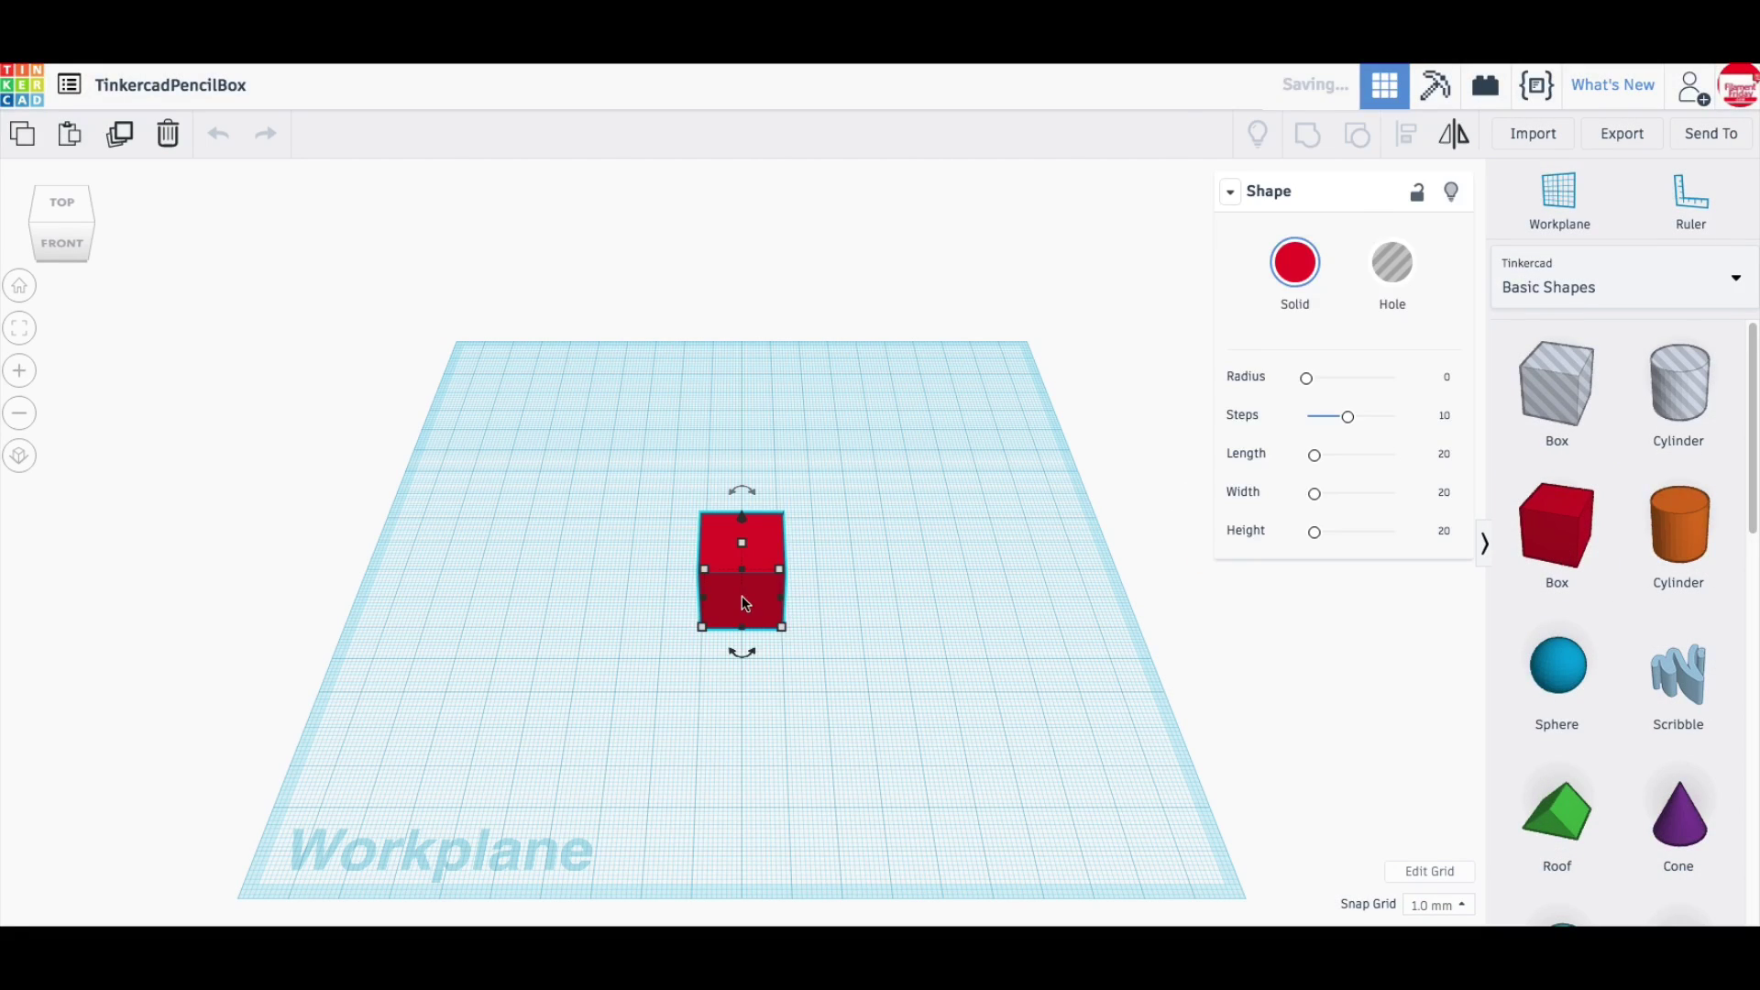
pyautogui.click(1691, 197)
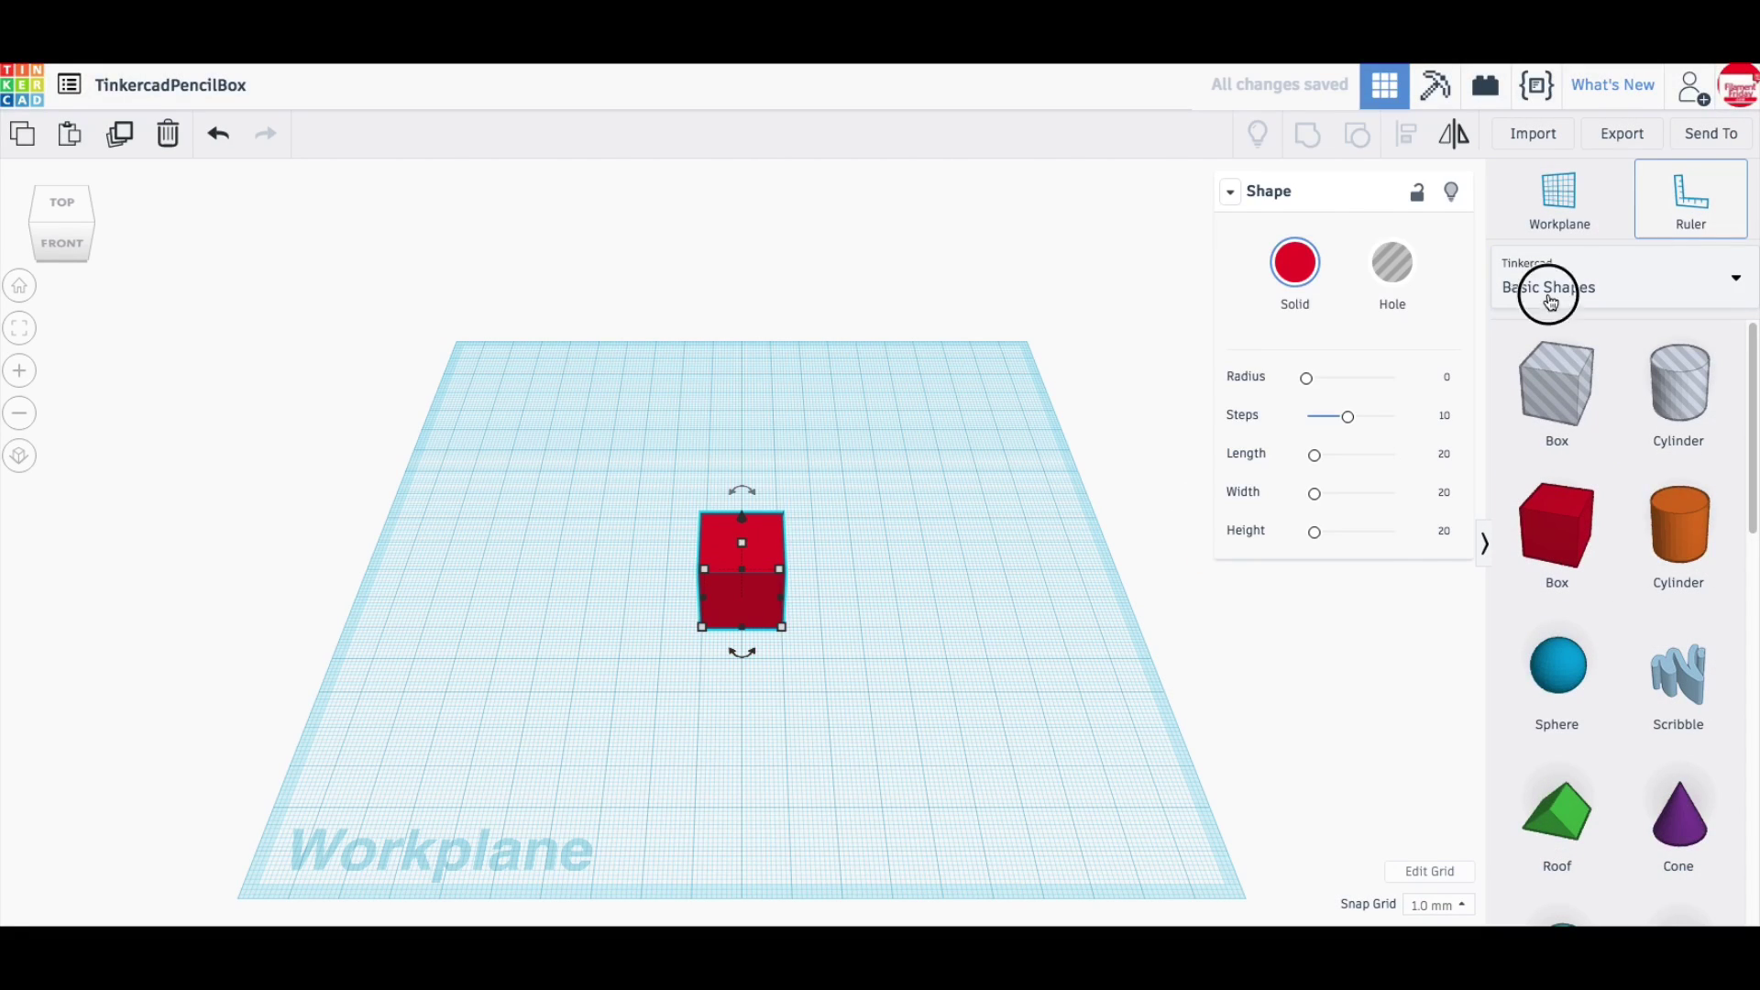
pyautogui.click(266, 871)
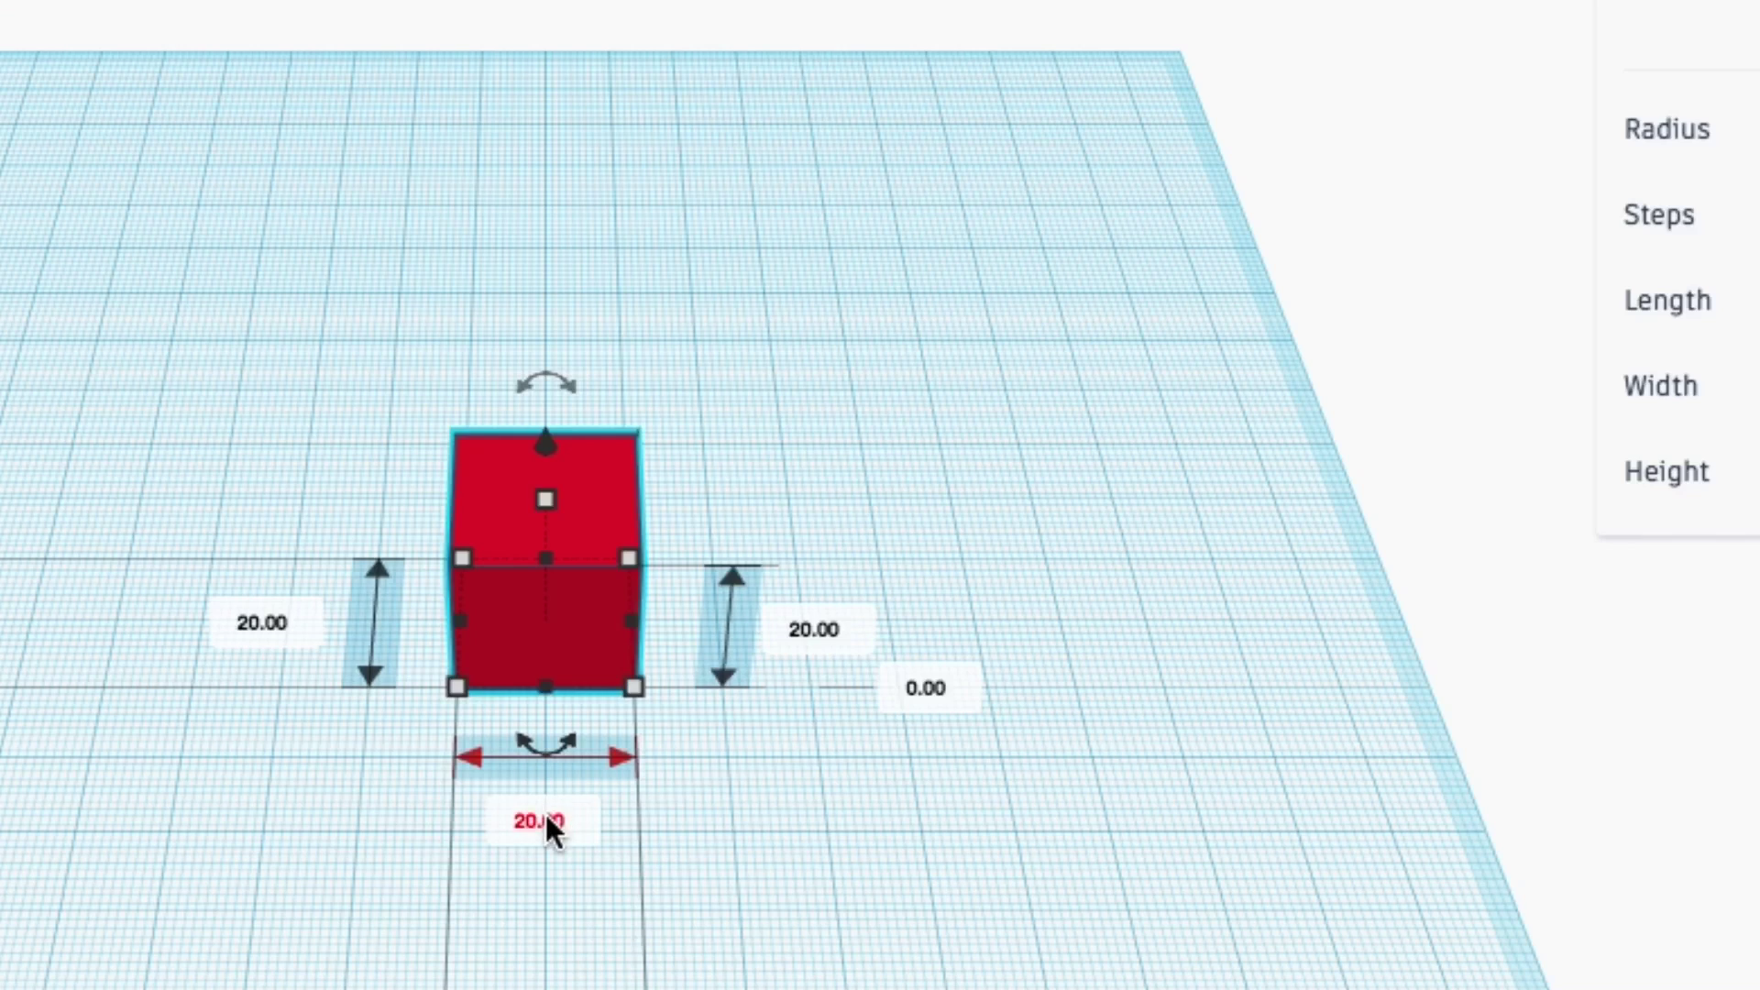
pyautogui.click(546, 814)
pyautogui.write('69.5')
pyautogui.click(258, 624)
pyautogui.write('69.5')
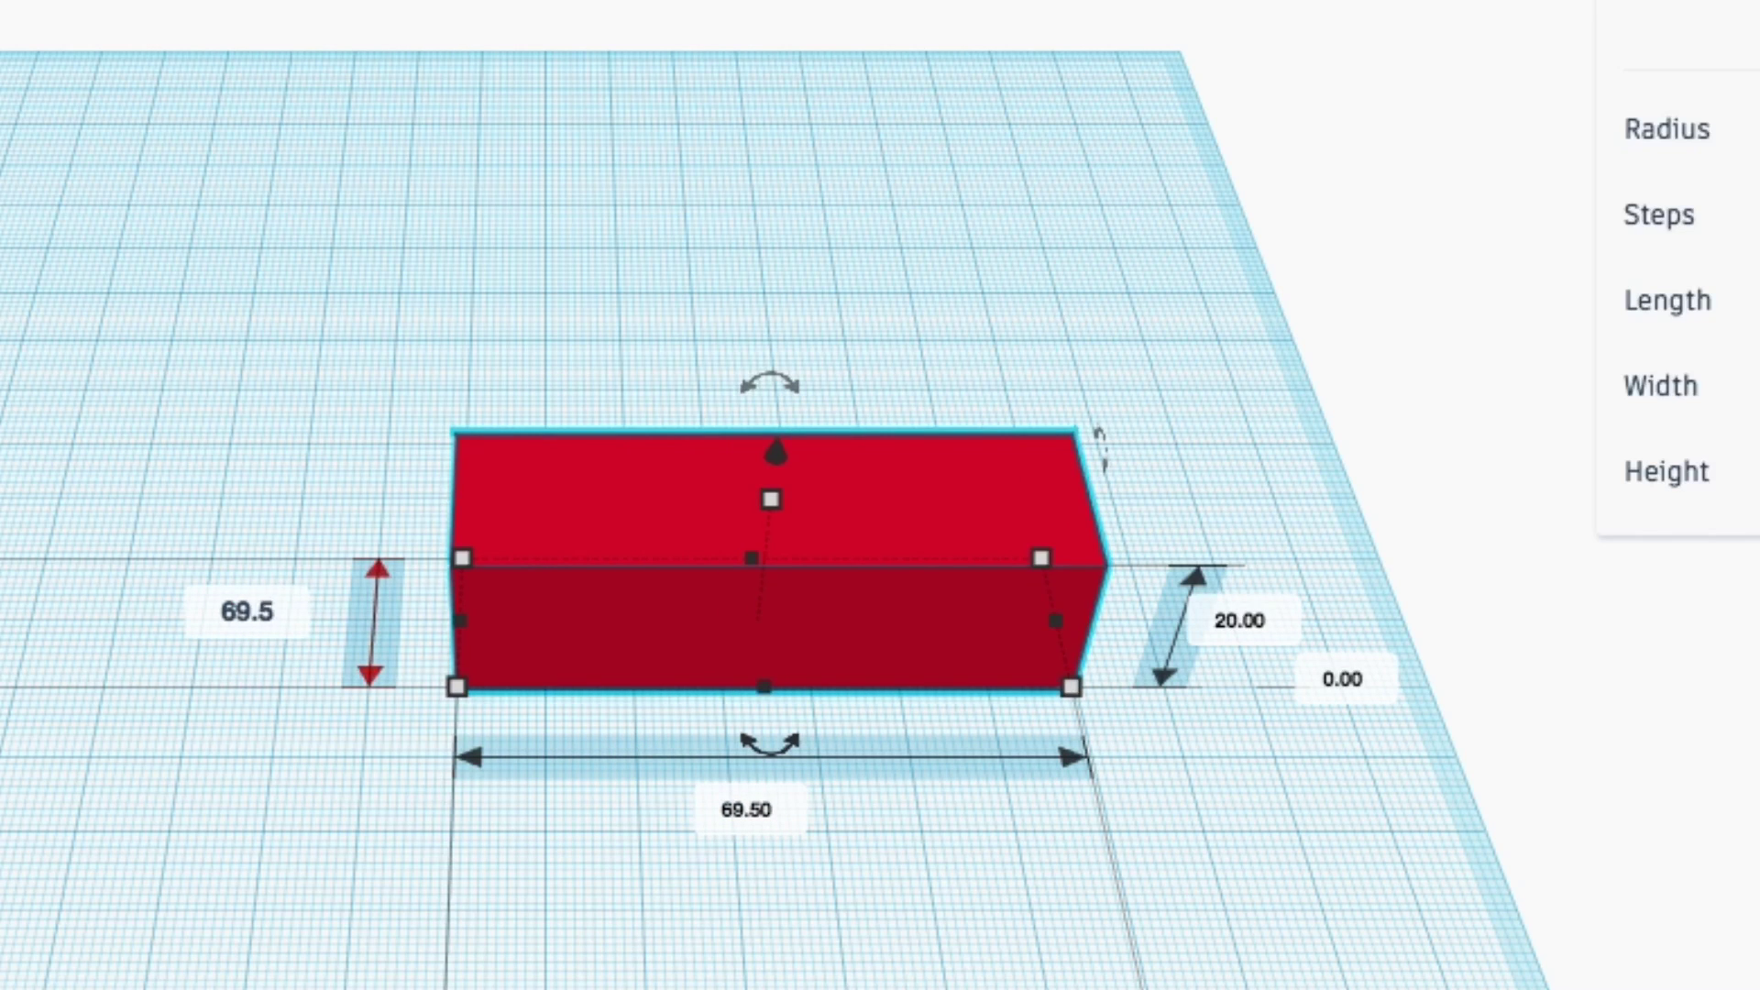
pyautogui.press('Return')
pyautogui.click(1246, 620)
pyautogui.write('99')
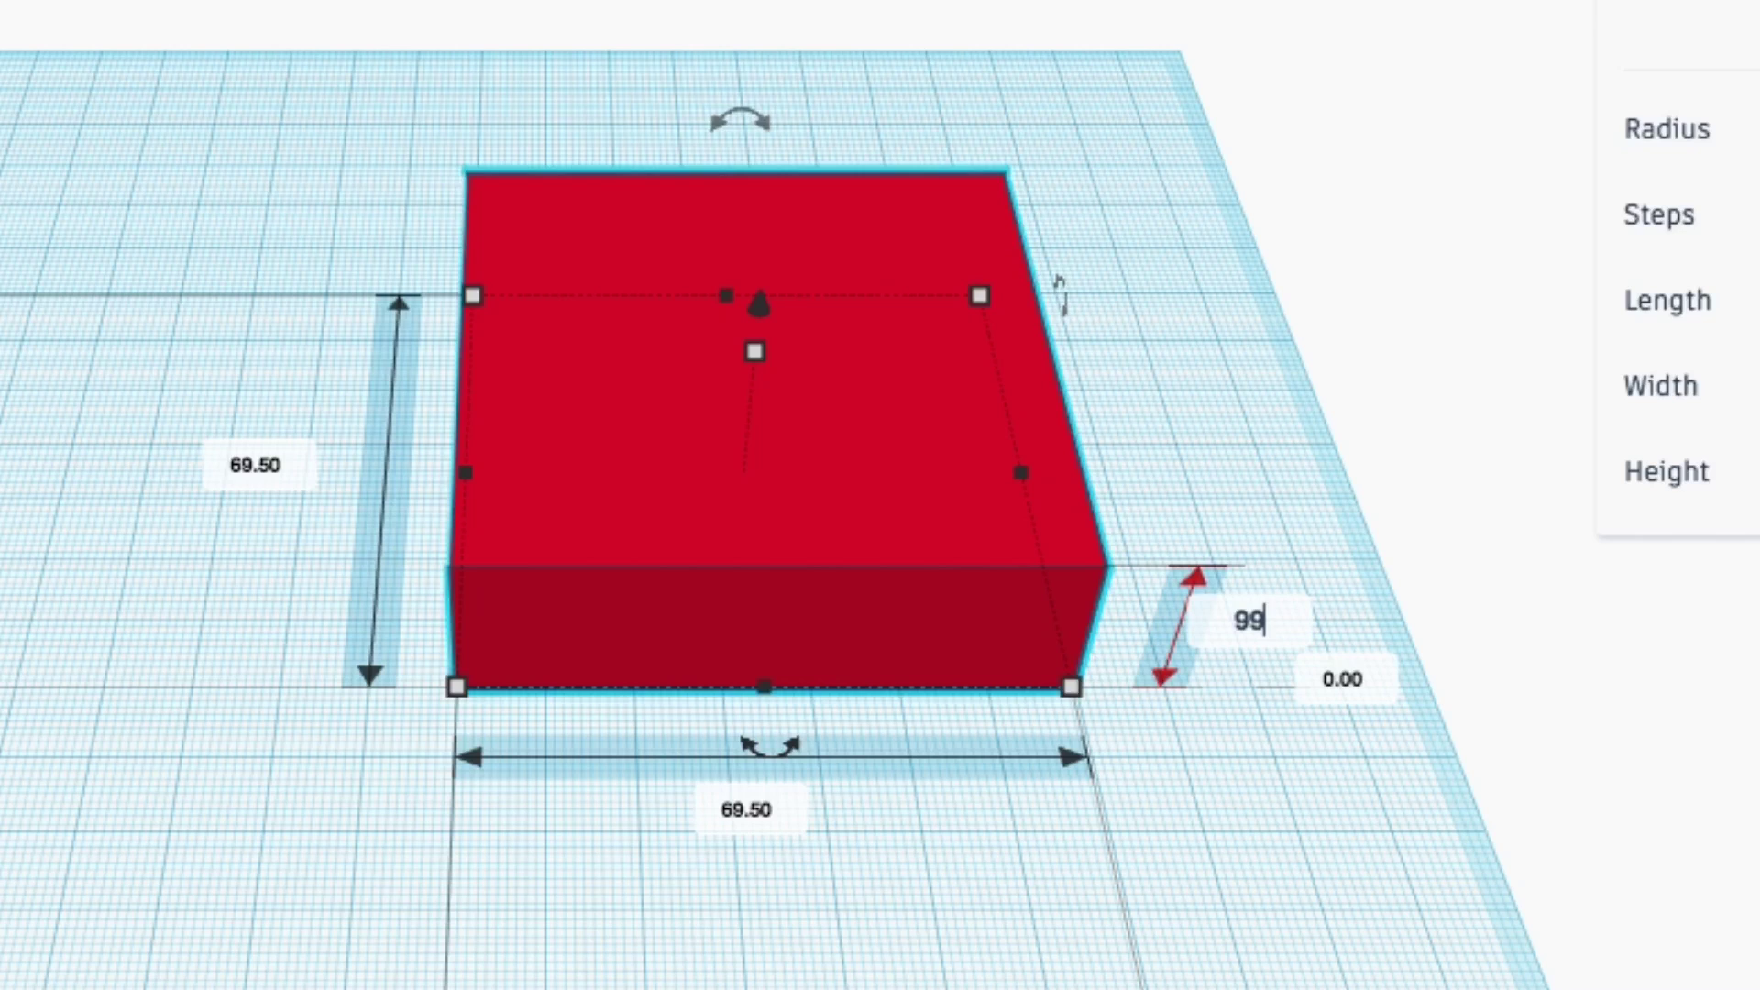
pyautogui.write('.5')
pyautogui.press('Return')
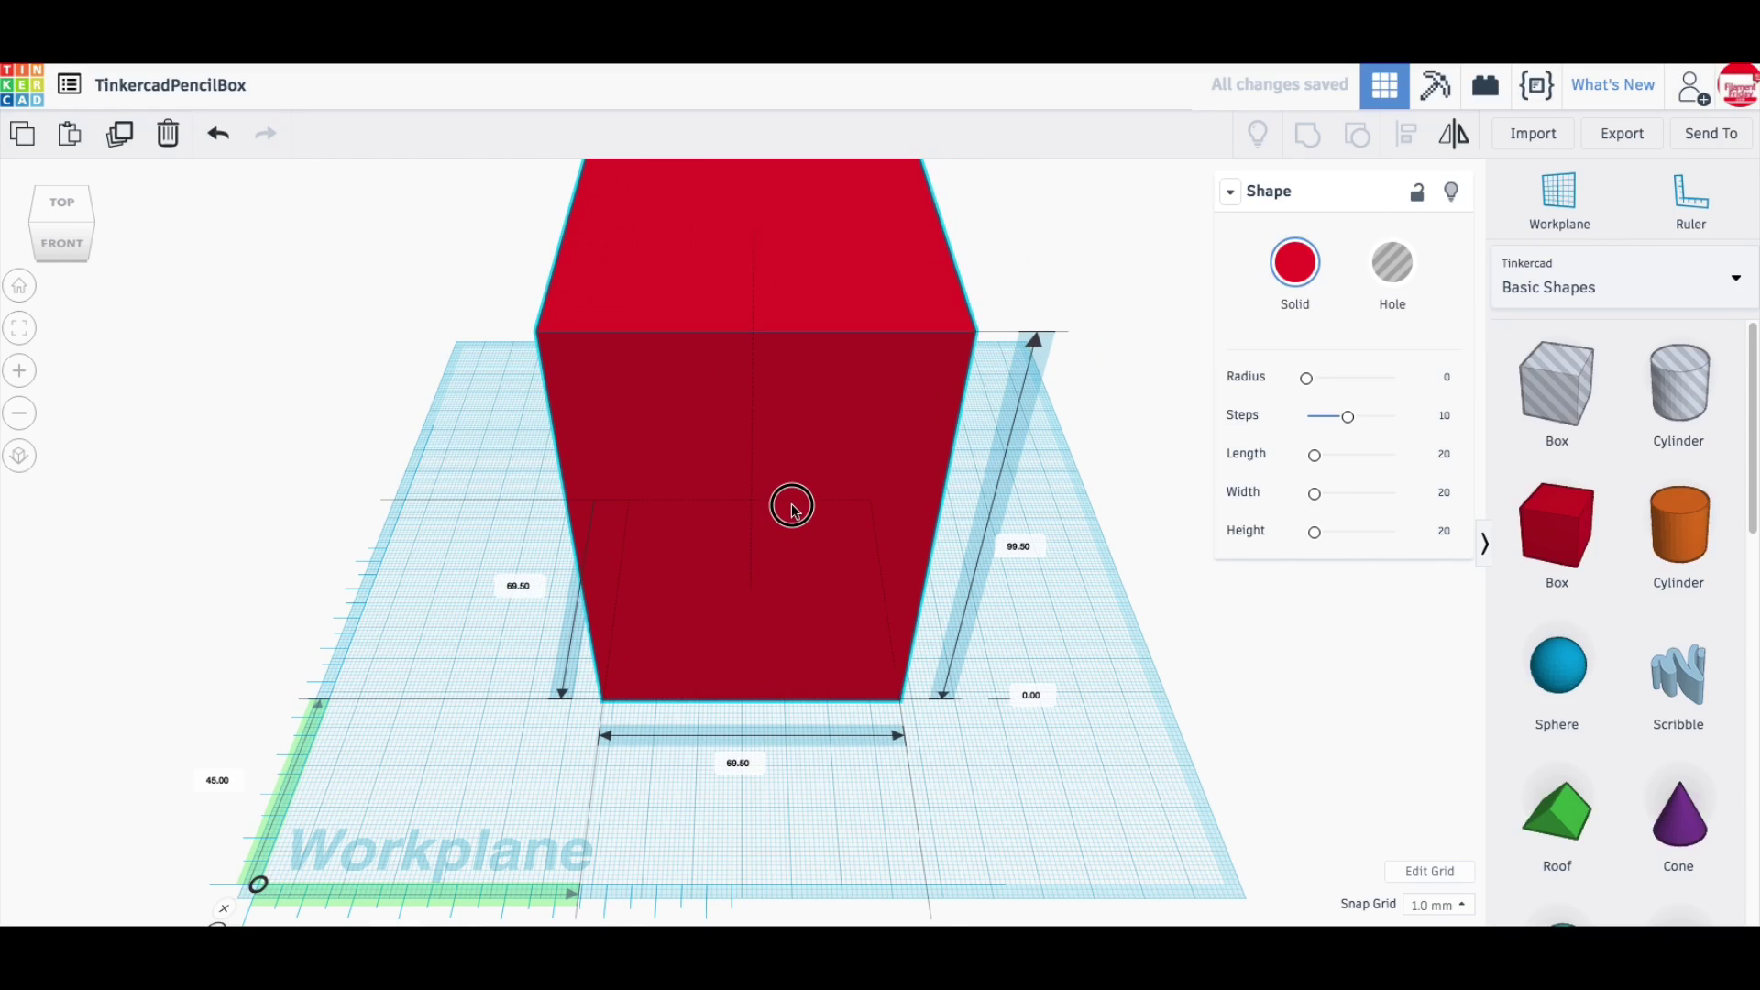
pyautogui.scroll(-2, 790, 503)
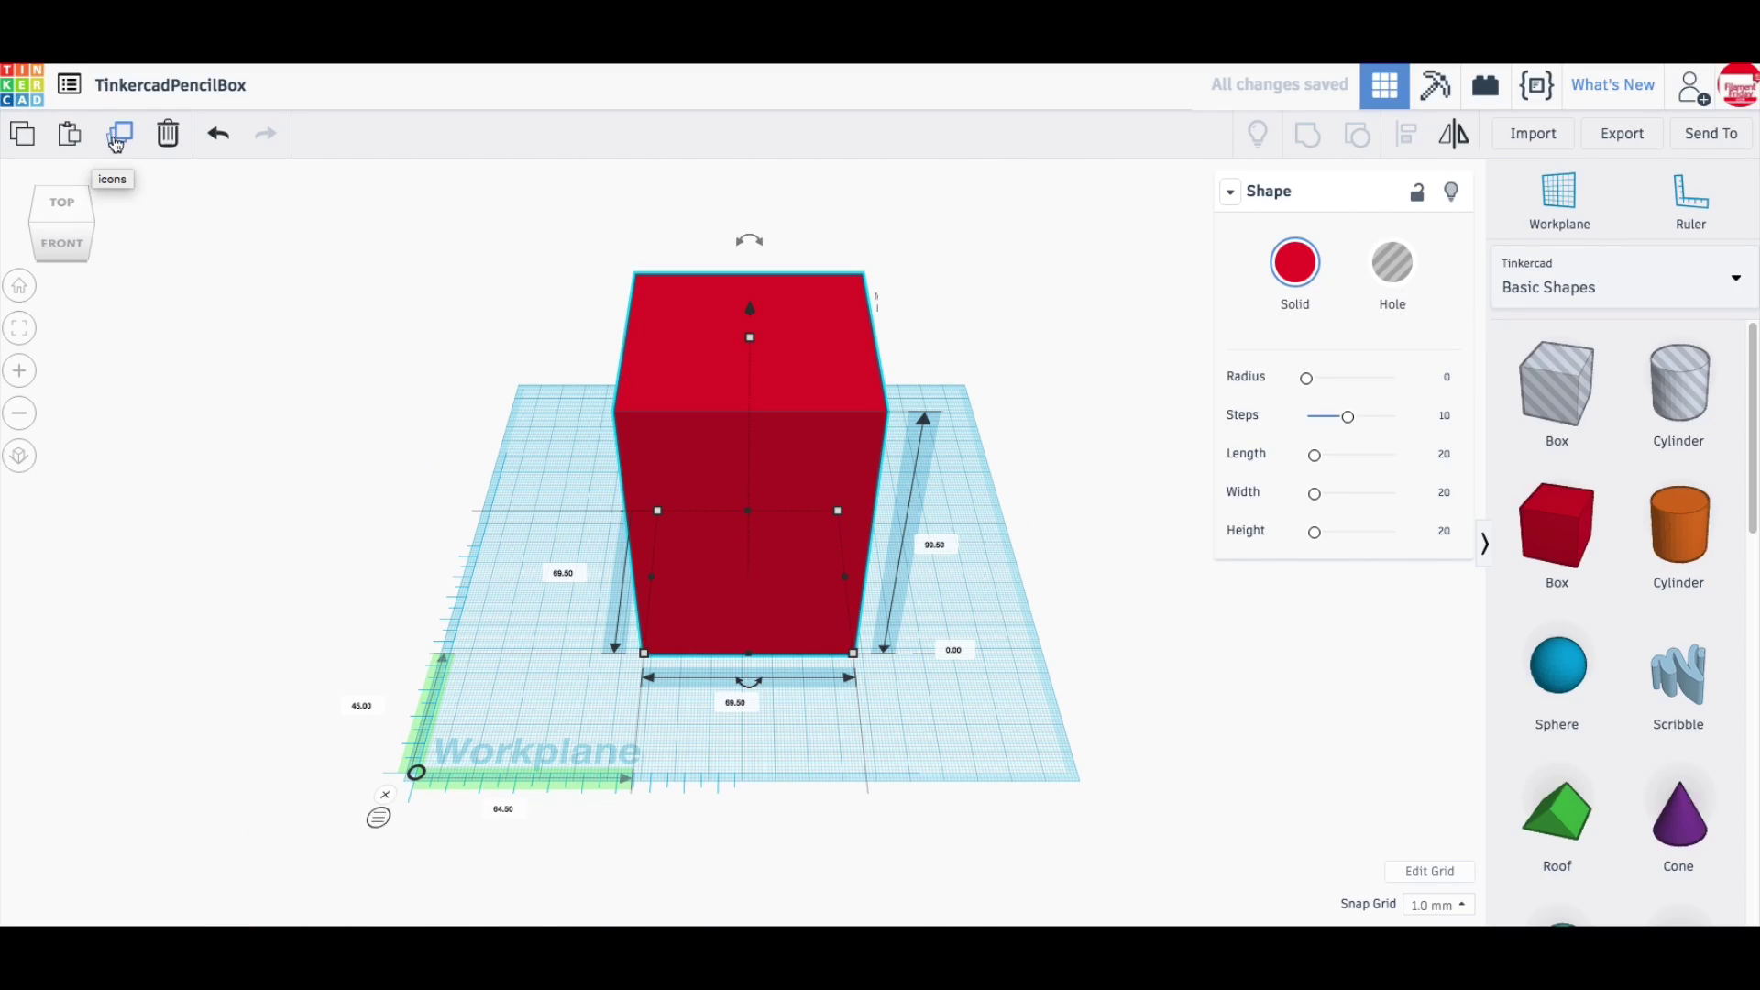
# Duplicate the box, raise the copy 2.5 mm and shrink it to 64 × 64 mm.
pyautogui.click(119, 134)
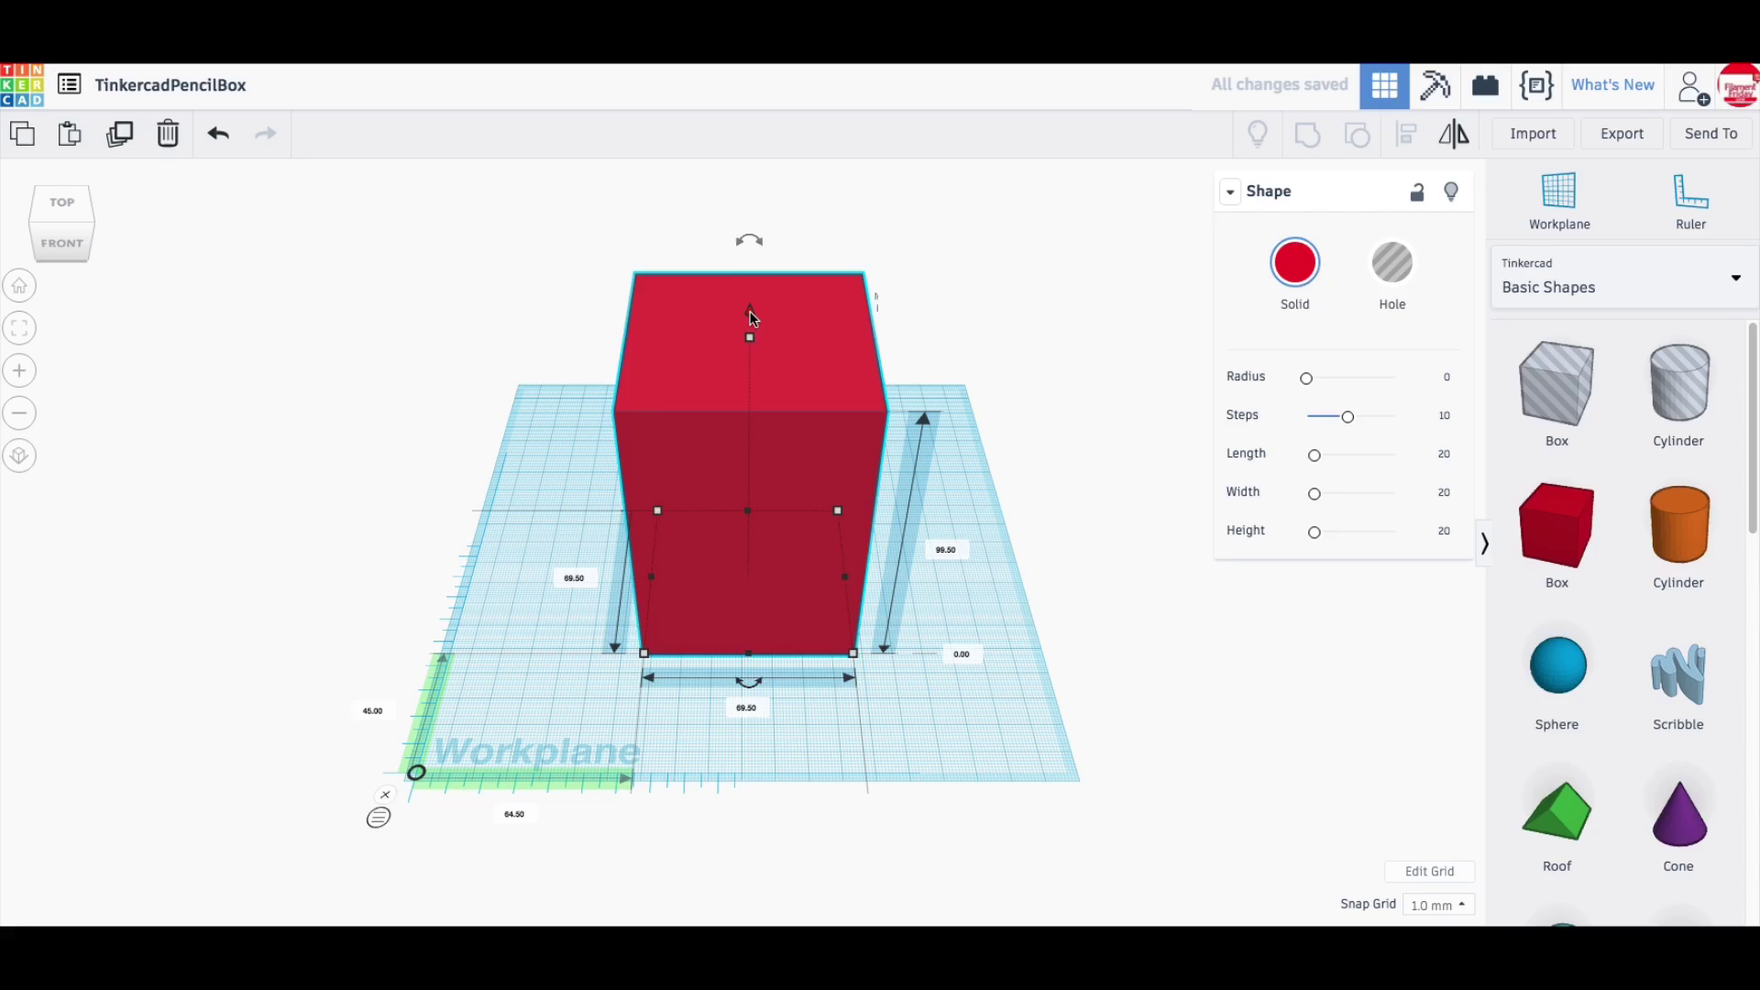
pyautogui.moveTo(752, 318); pyautogui.dragTo(750, 310)
pyautogui.click(958, 647)
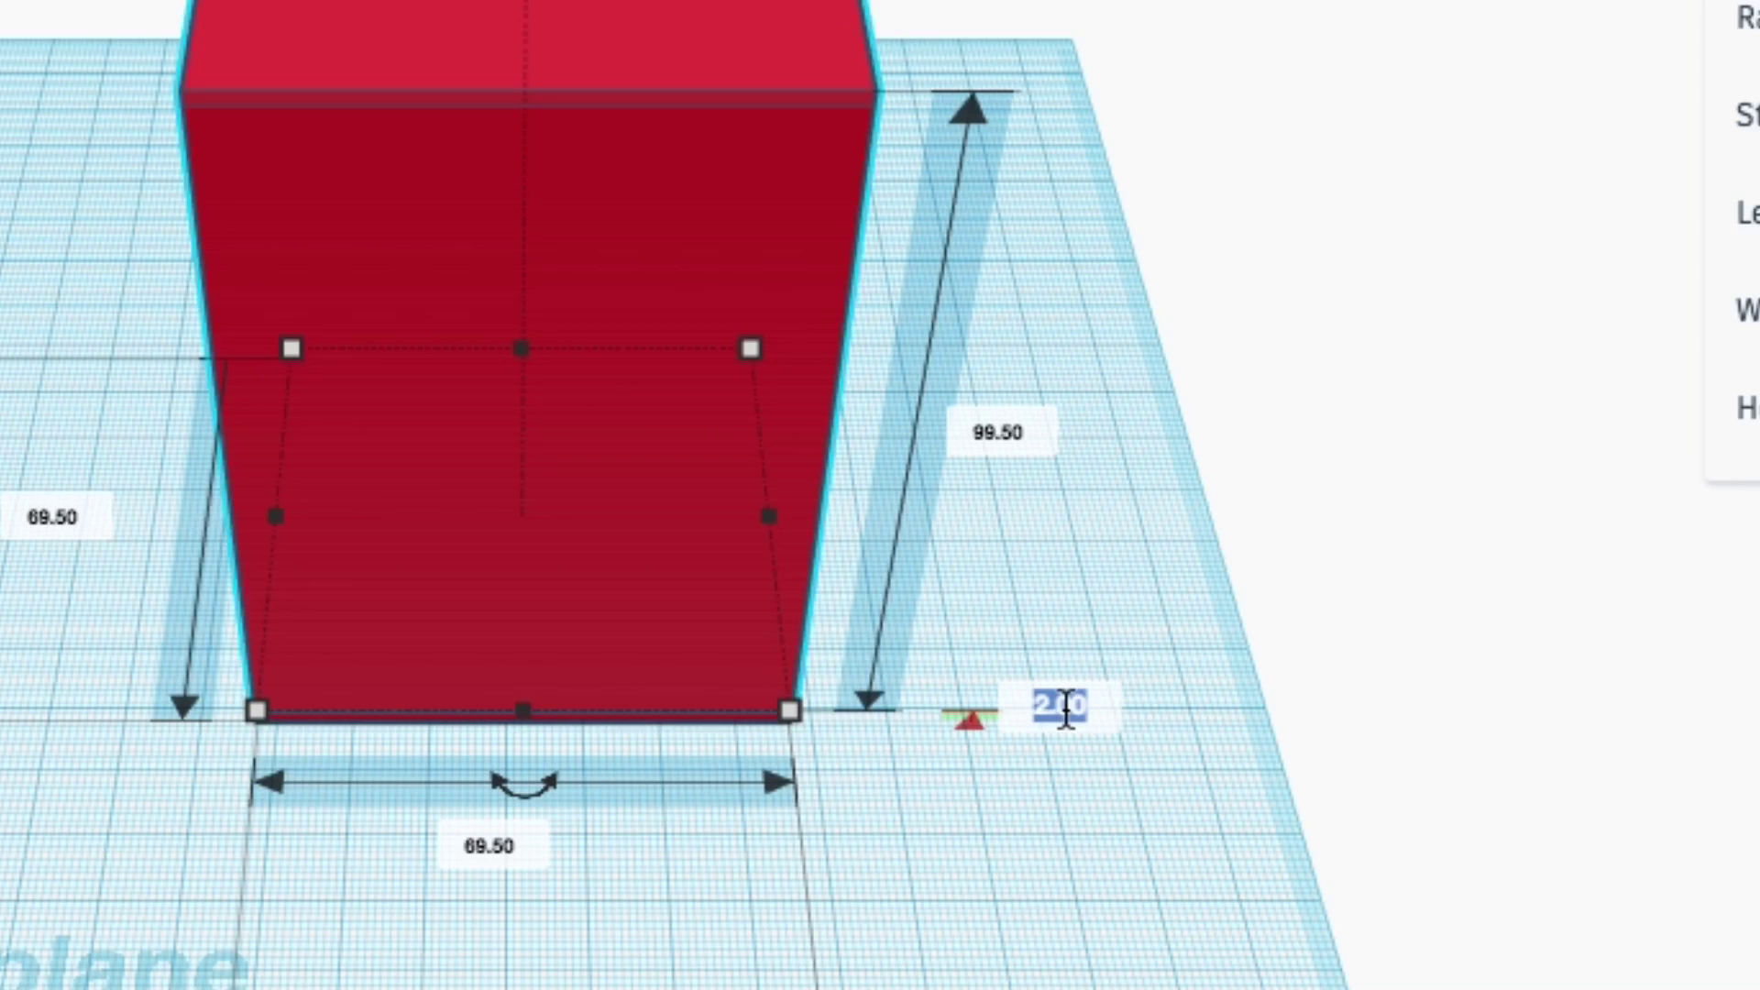
pyautogui.write('2')
pyautogui.press('Return')
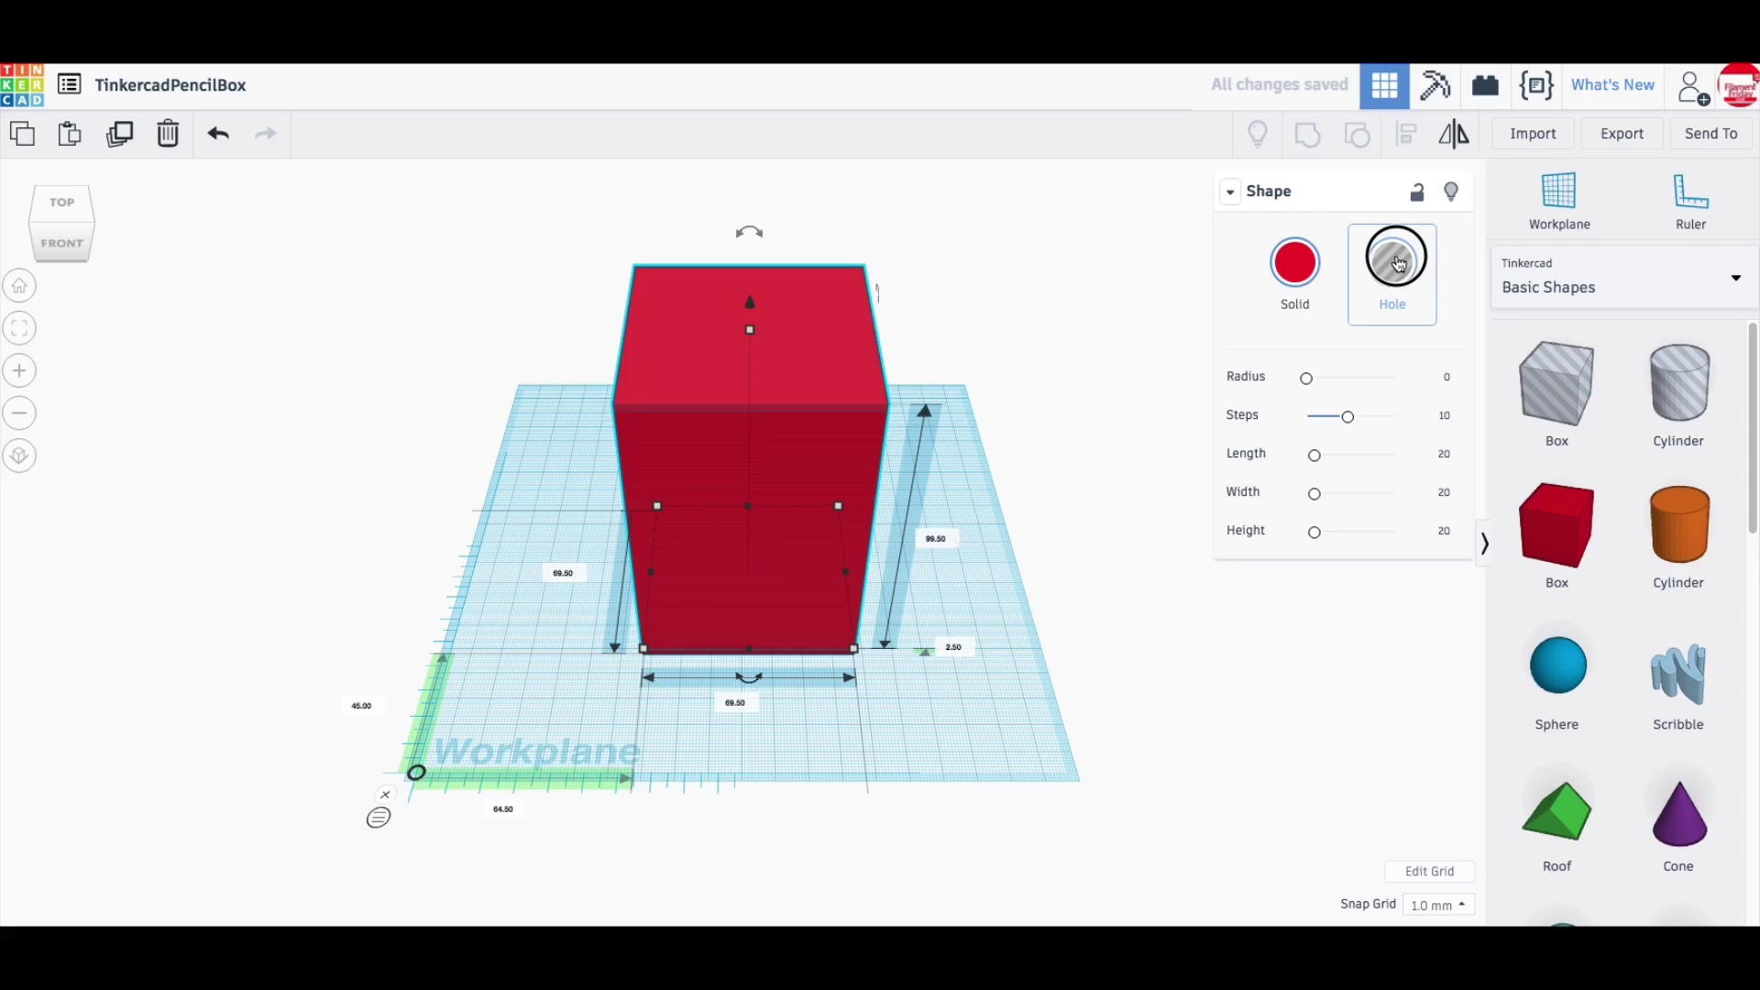
pyautogui.click(478, 856)
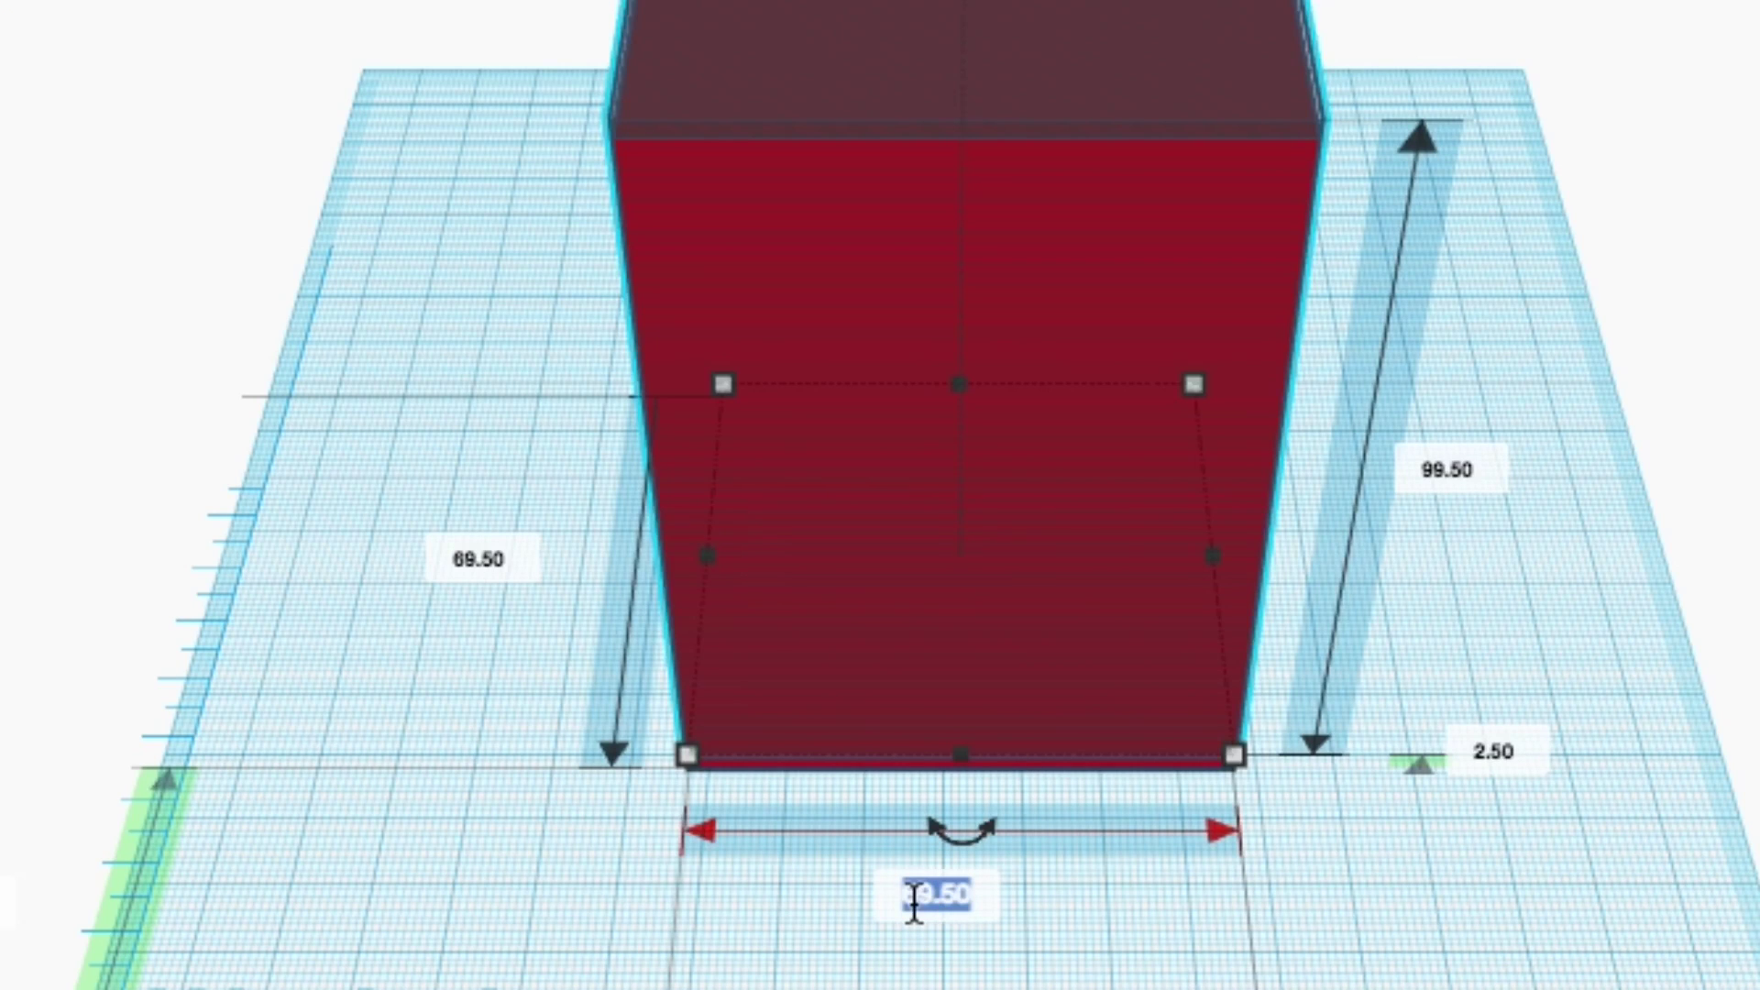
pyautogui.write('64')
pyautogui.click(445, 561)
pyautogui.write('6')
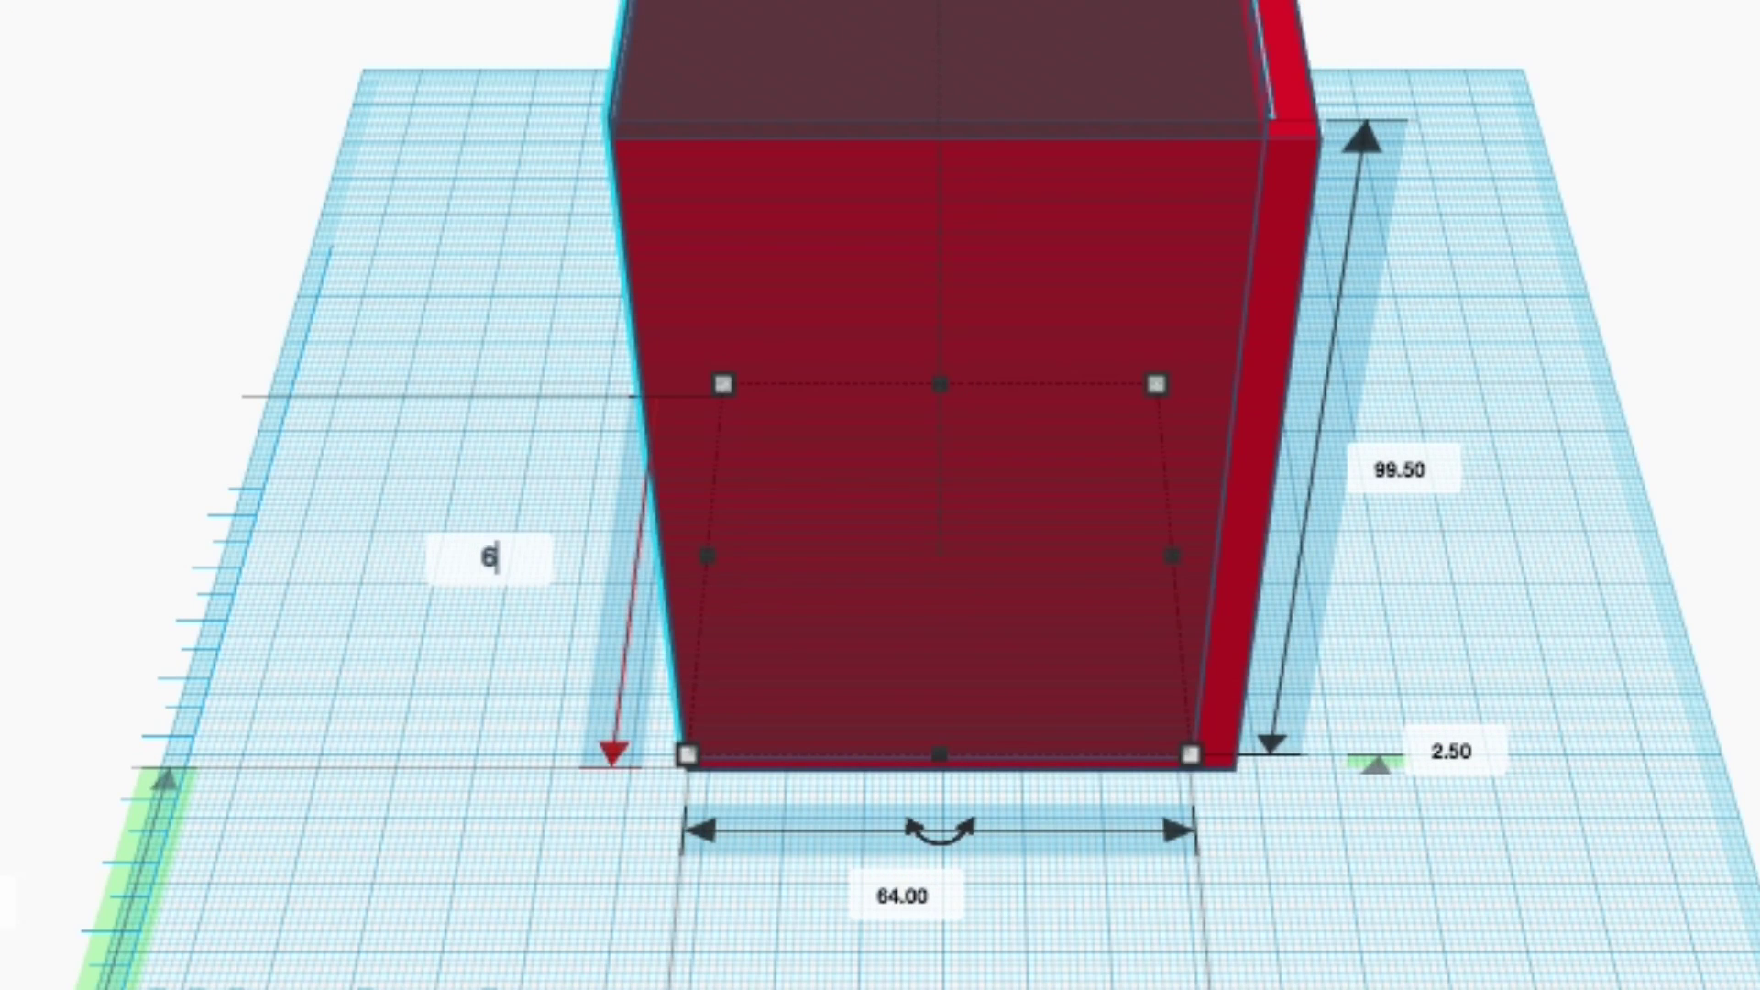
pyautogui.press('Return')
# Centre the cavity in the box on both axes and group them into an open-top cup.
pyautogui.moveTo(526, 244); pyautogui.dragTo(1006, 660)
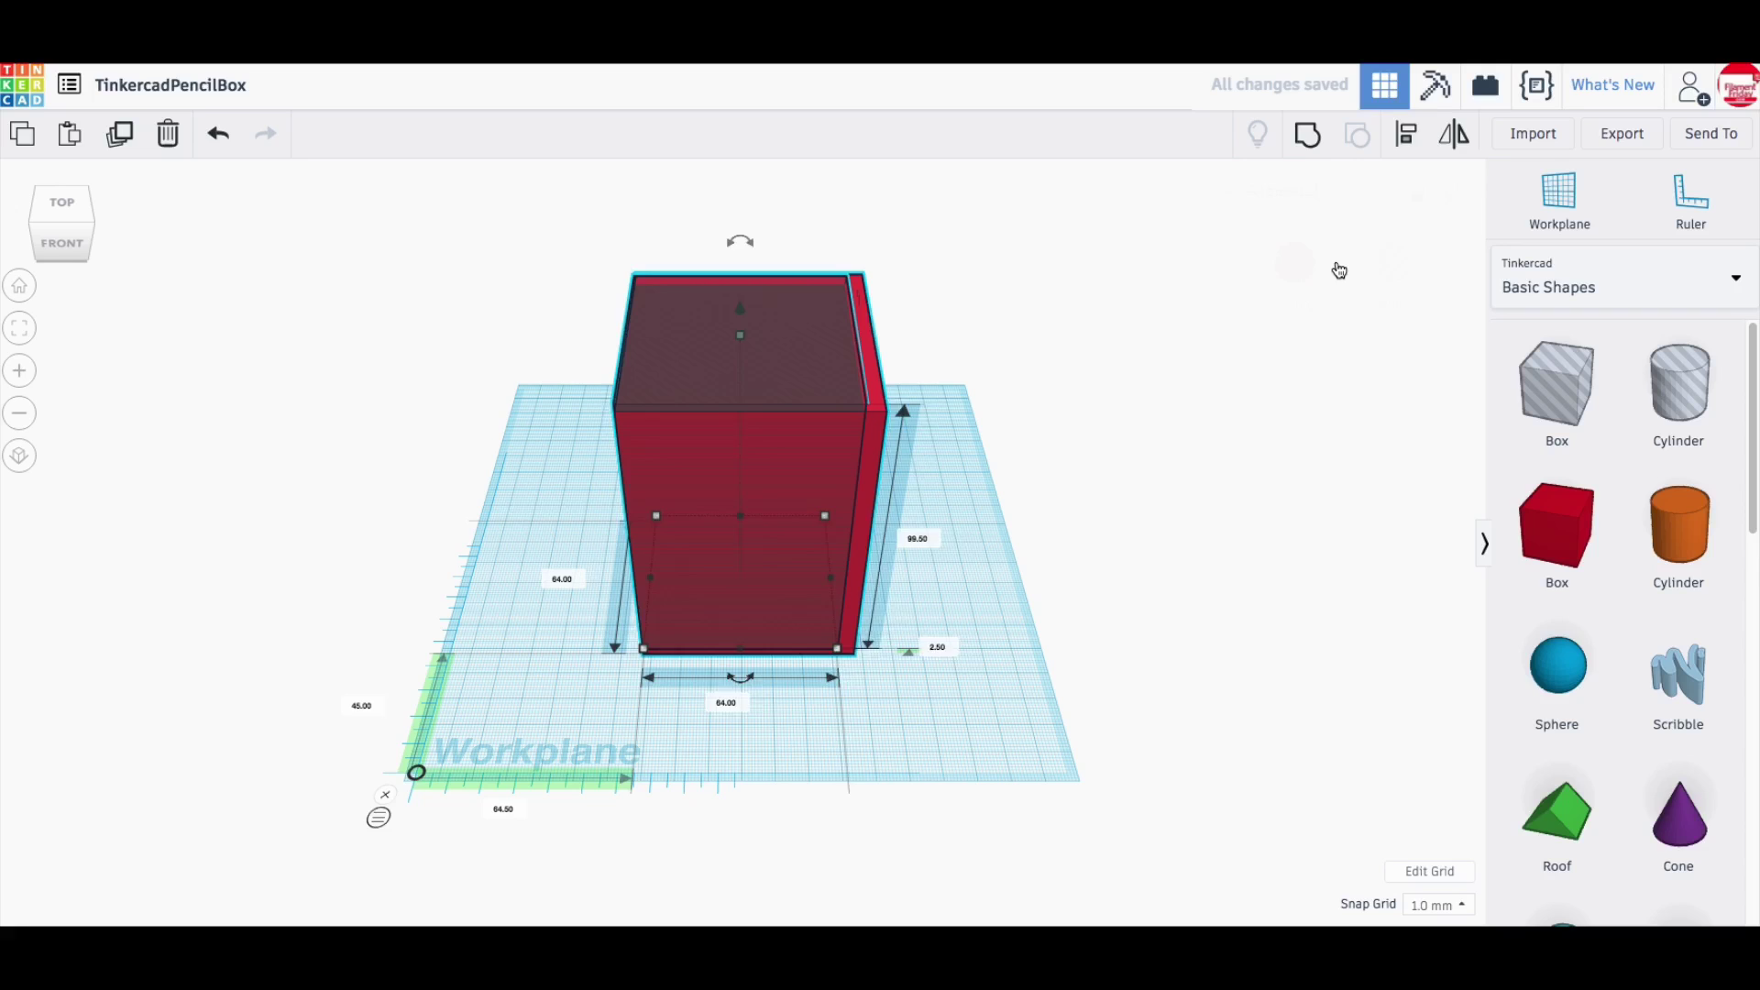
pyautogui.click(1411, 135)
pyautogui.click(748, 678)
pyautogui.click(621, 578)
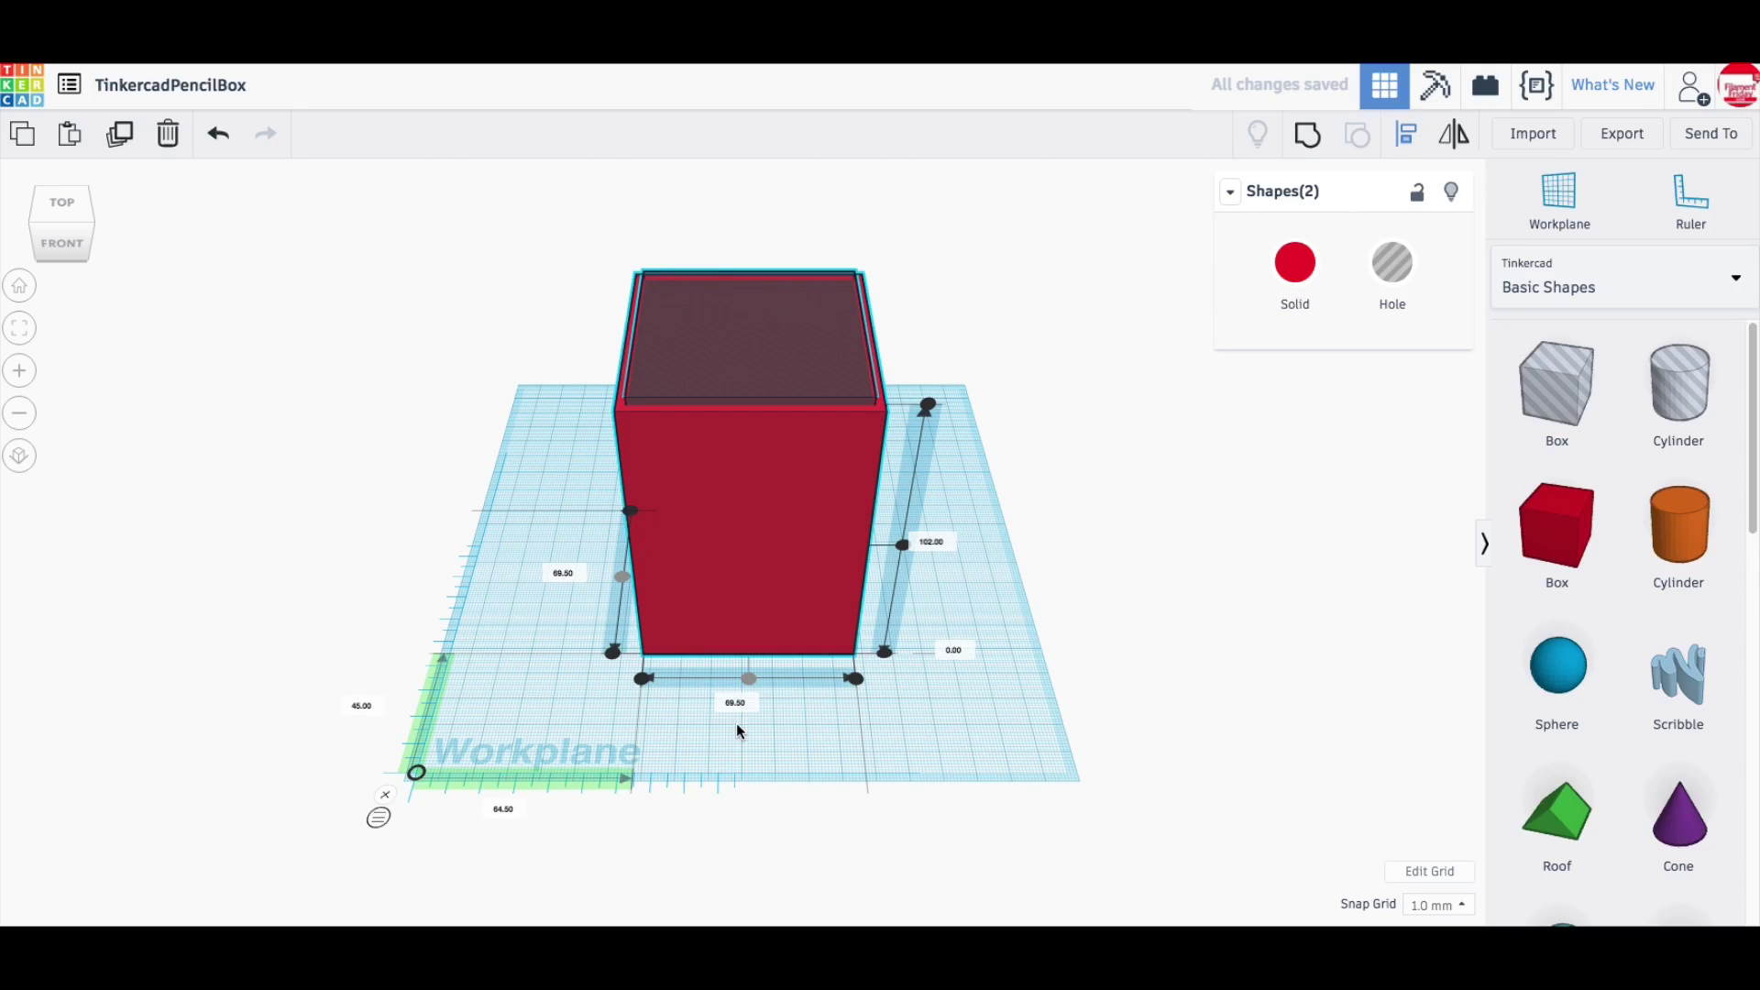
pyautogui.moveTo(735, 726); pyautogui.dragTo(944, 674, button='right')
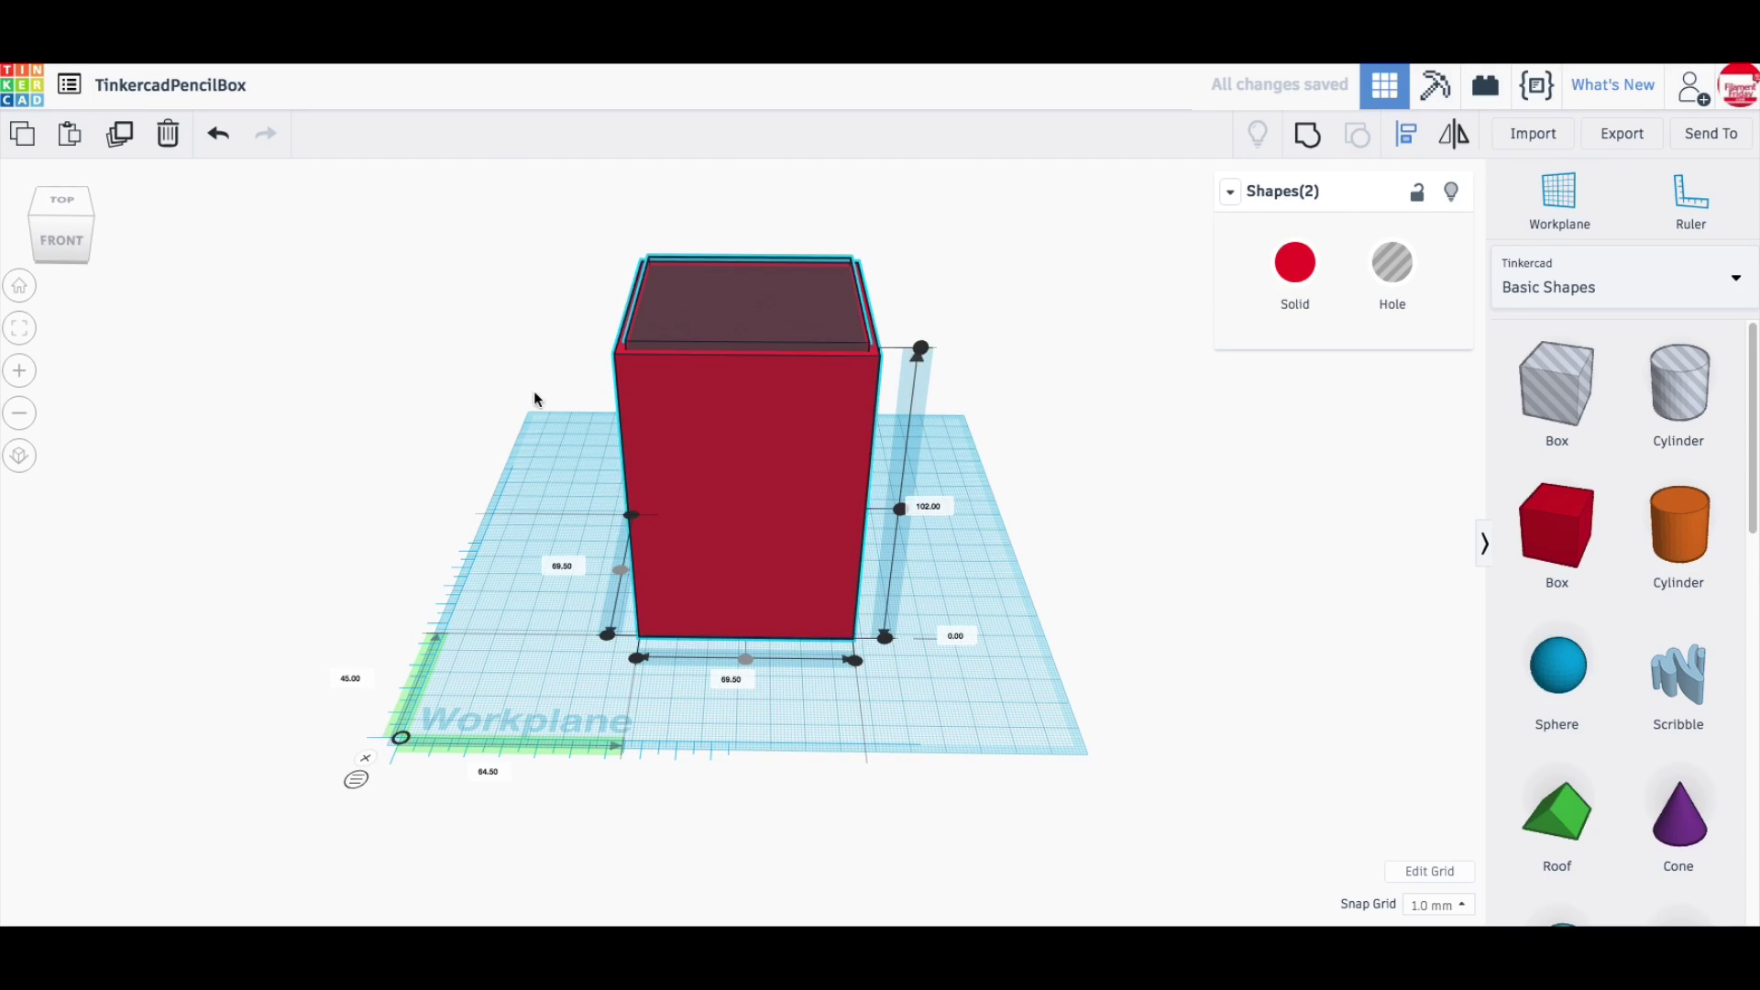
pyautogui.moveTo(549, 318); pyautogui.dragTo(779, 495)
pyautogui.click(1308, 135)
pyautogui.moveTo(1041, 443)
pyautogui.mouseDown(button='right')
pyautogui.moveTo(1022, 450)
pyautogui.moveTo(1017, 651)
pyautogui.moveTo(1052, 471)
pyautogui.mouseUp(button='right')
pyautogui.click(982, 623)
pyautogui.moveTo(983, 623); pyautogui.dragTo(1006, 447, button='right')
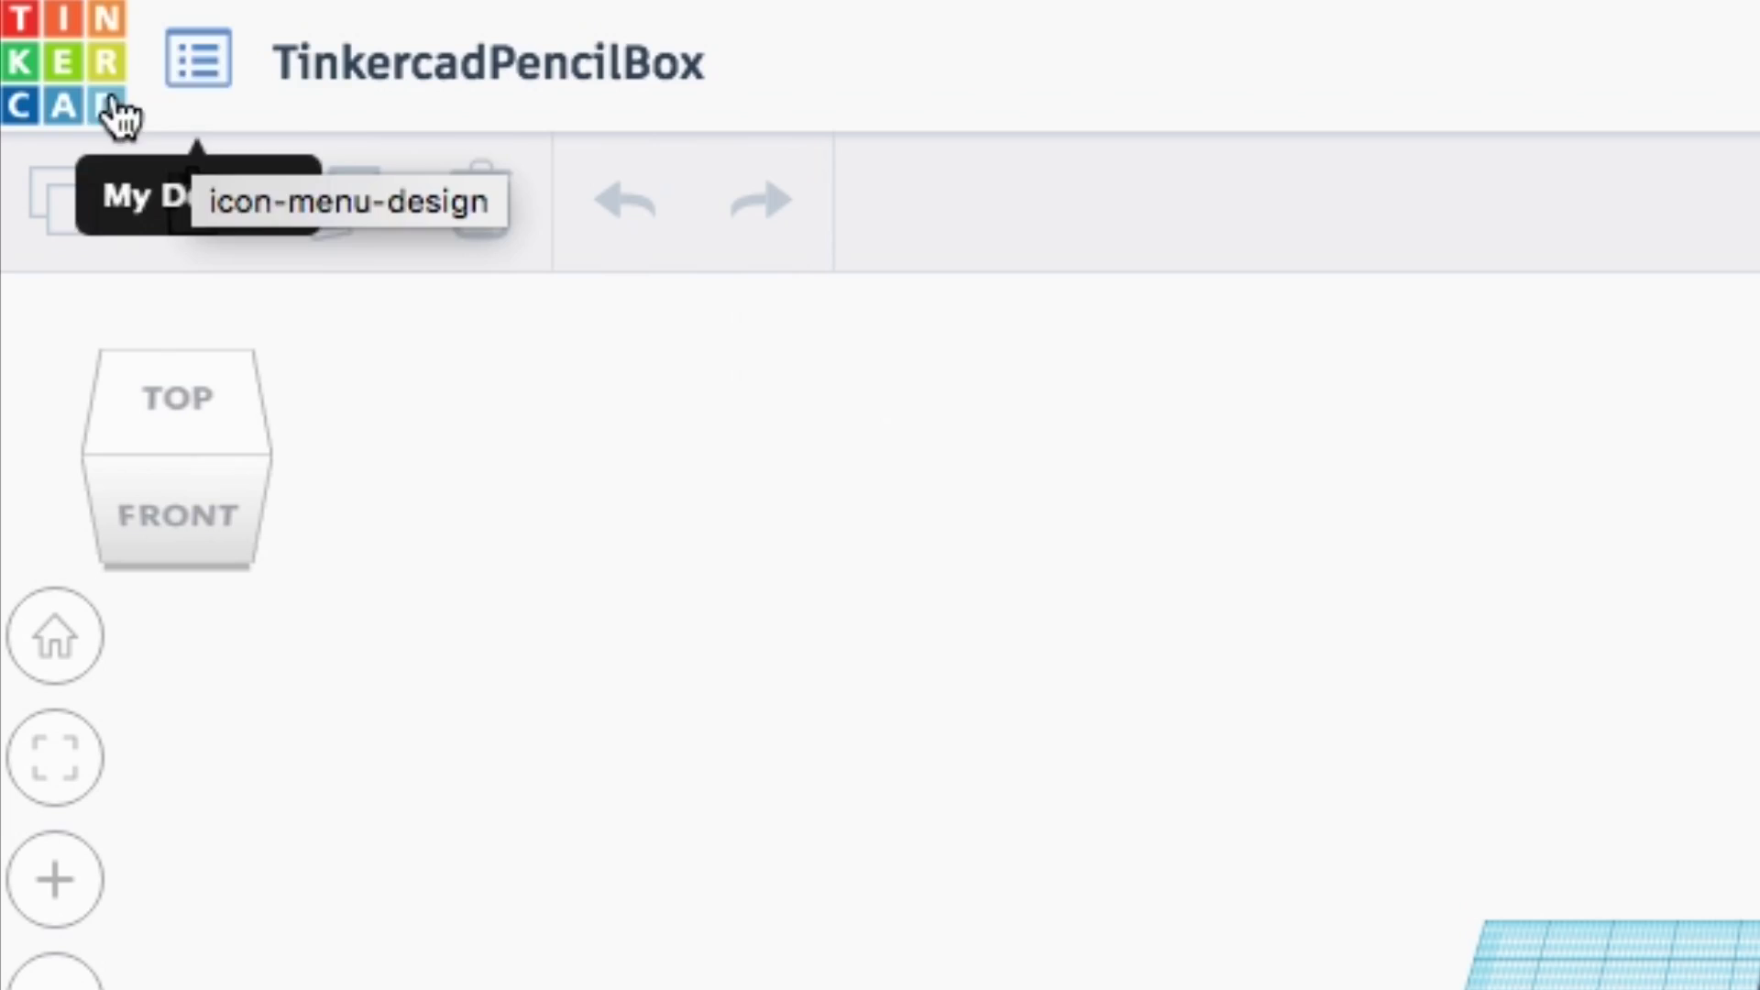
# Search the community for 'tinkercad' and make an editable copy of the letter-blocks design.
pyautogui.click(65, 89)
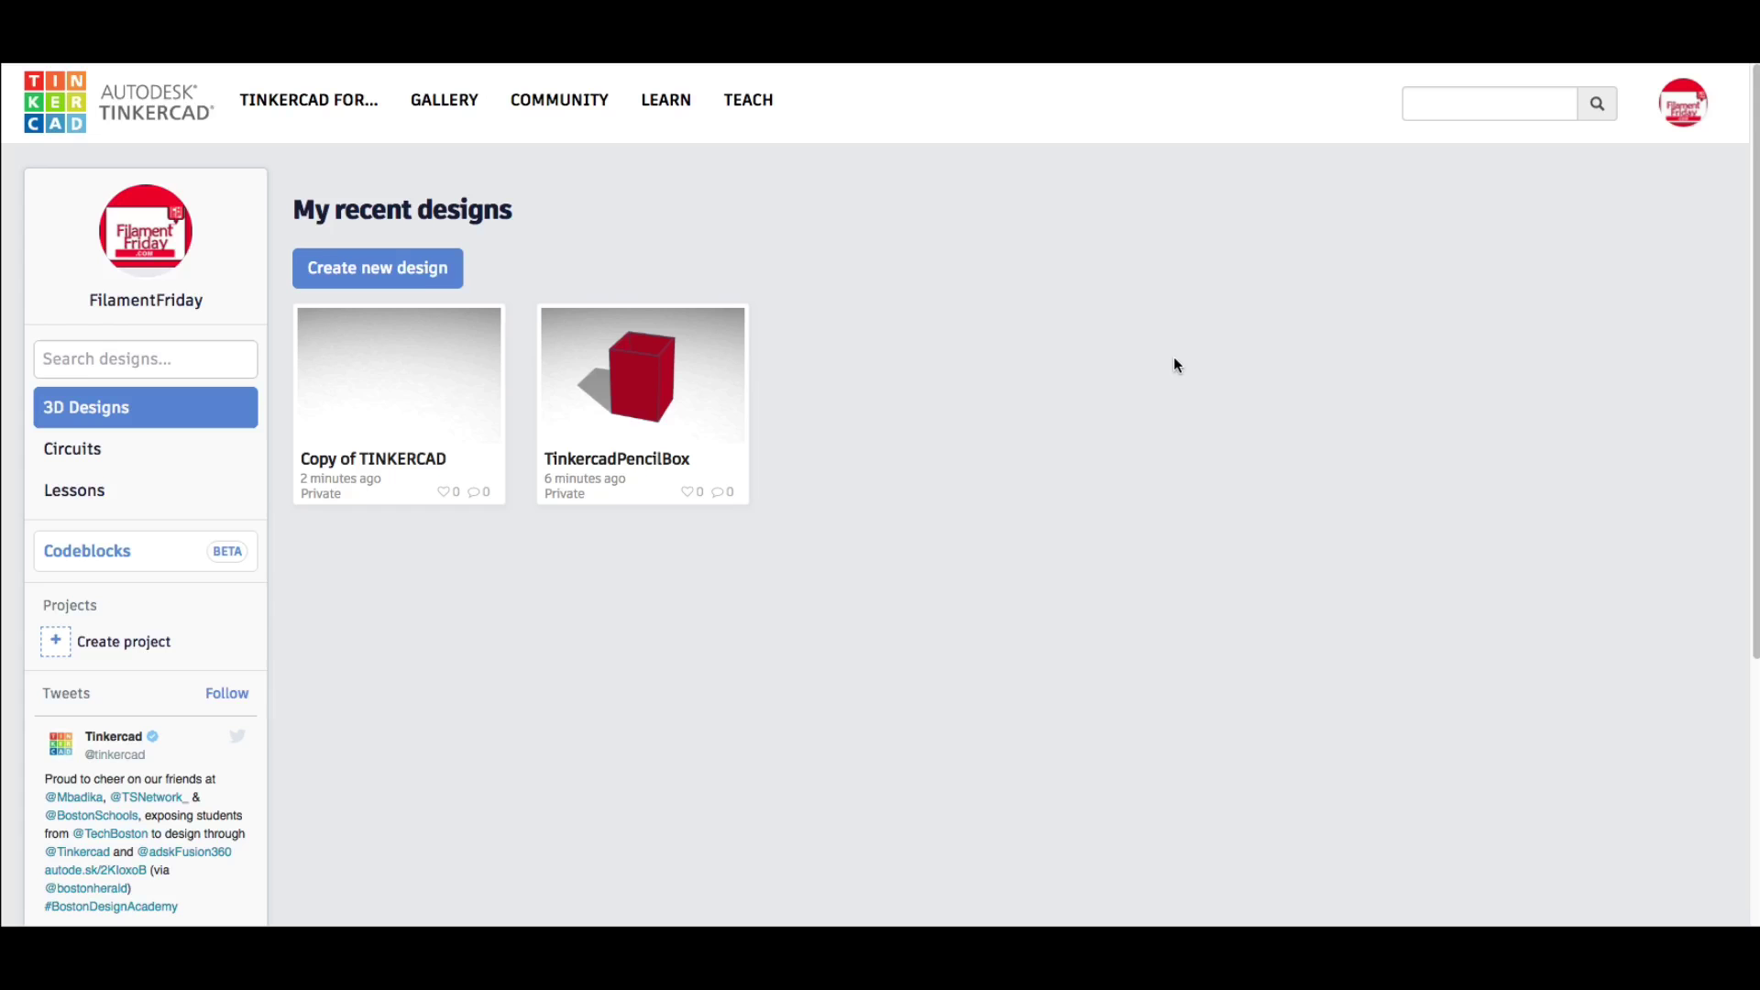
pyautogui.click(1474, 106)
pyautogui.write('tinkercad')
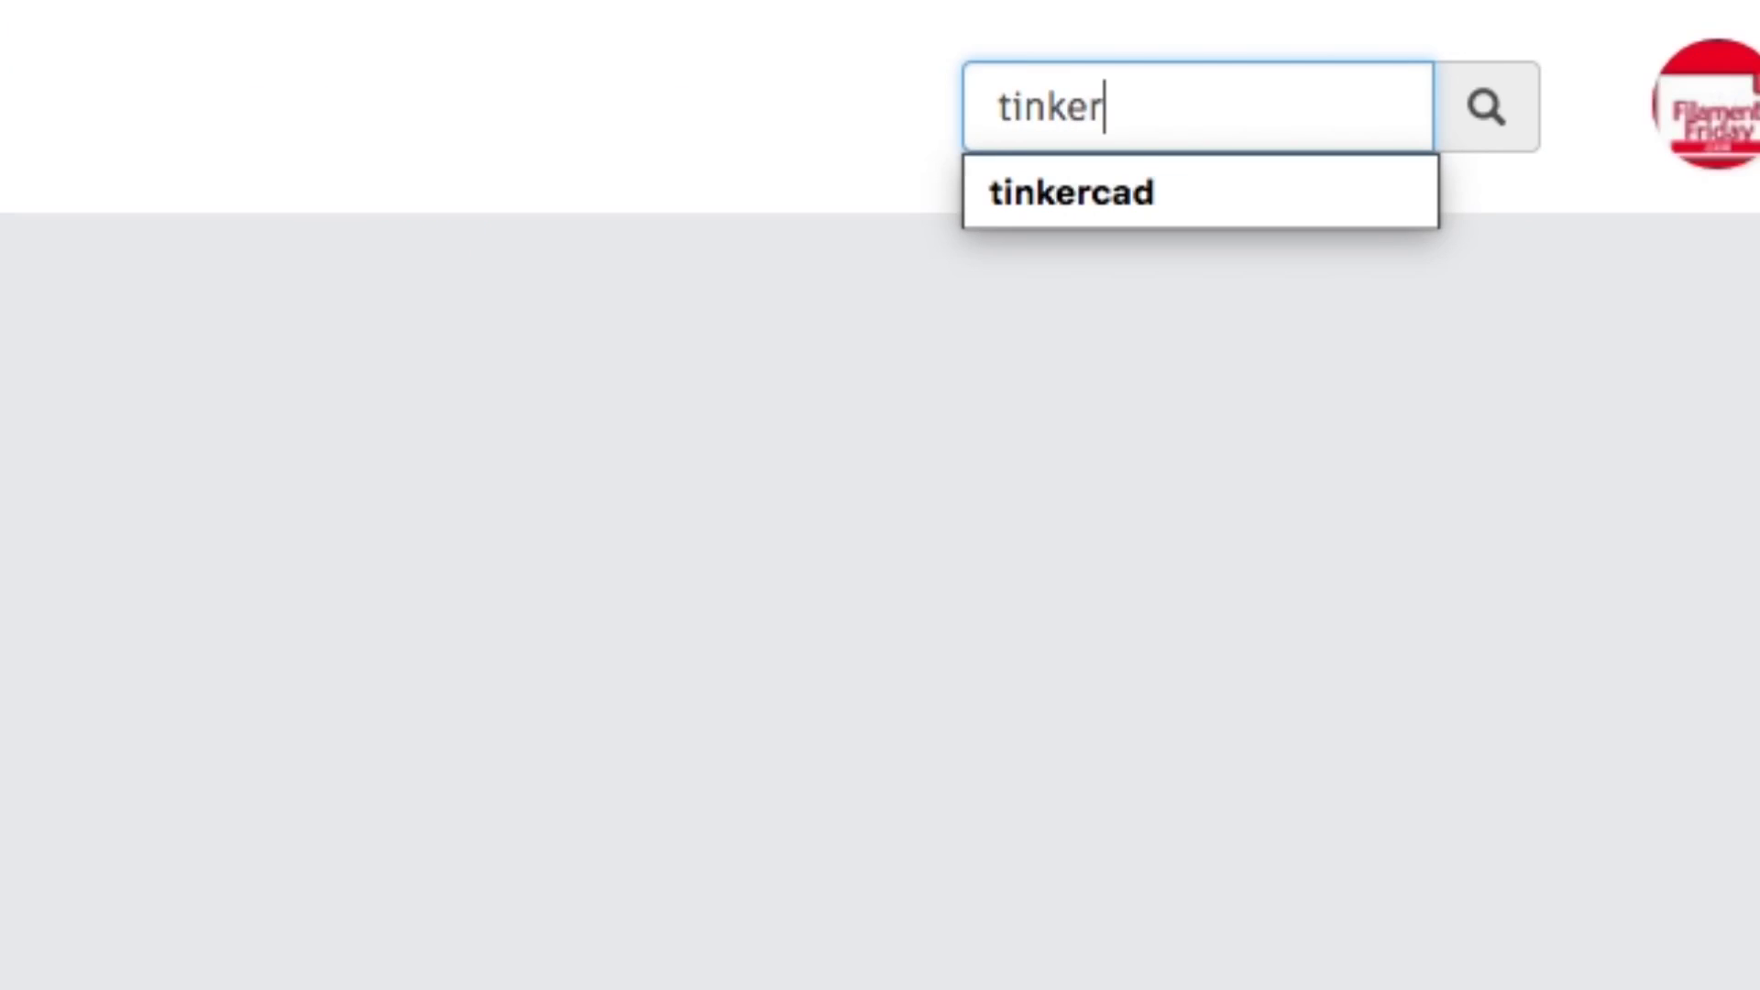
pyautogui.press('Return')
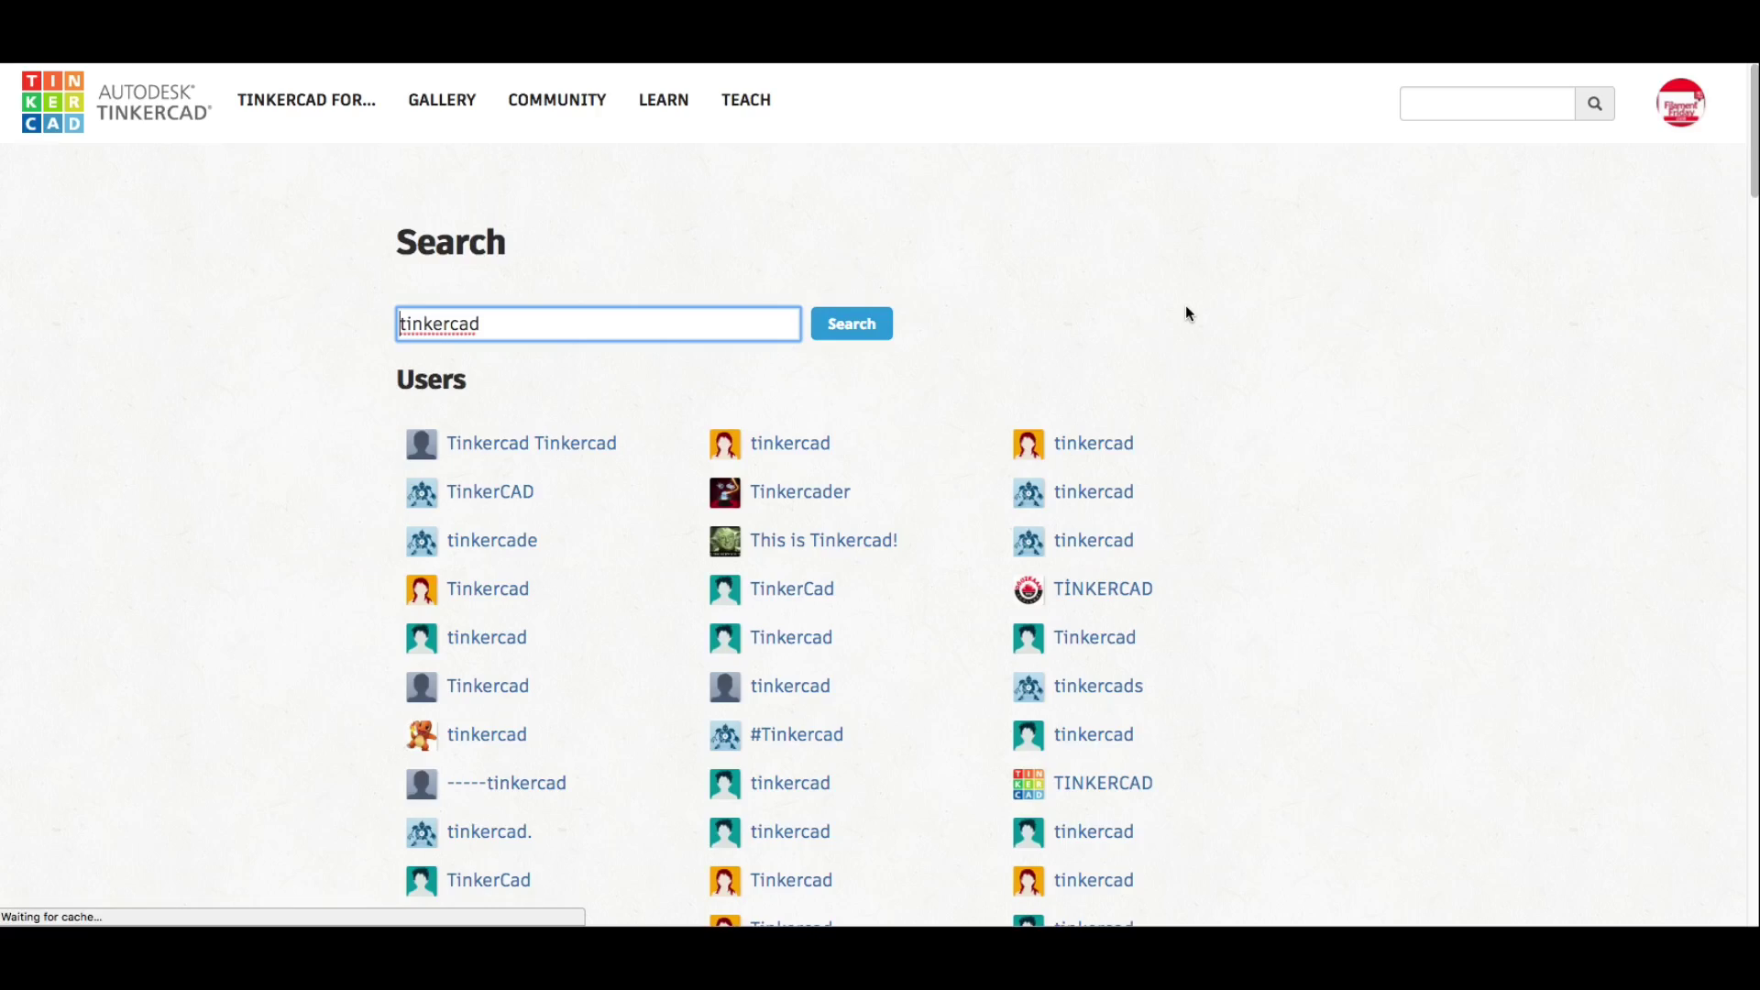
pyautogui.scroll(-15, 1186, 310)
pyautogui.scroll(-3, 1185, 311)
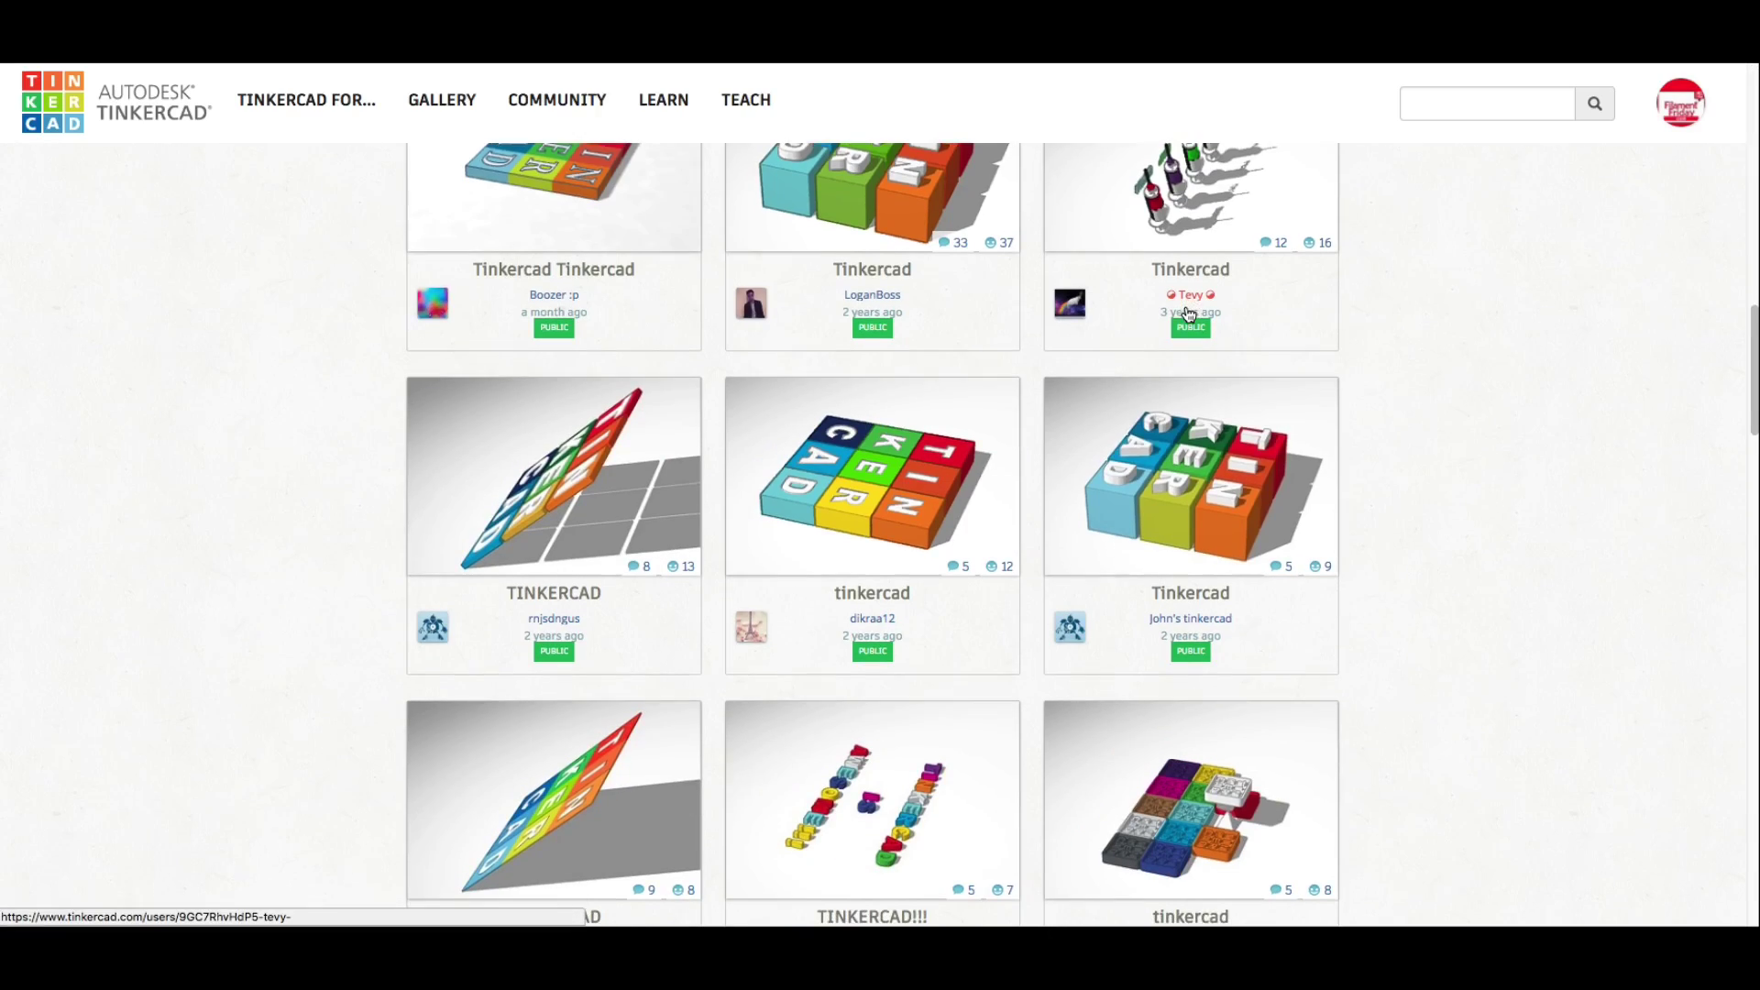
pyautogui.click(1186, 480)
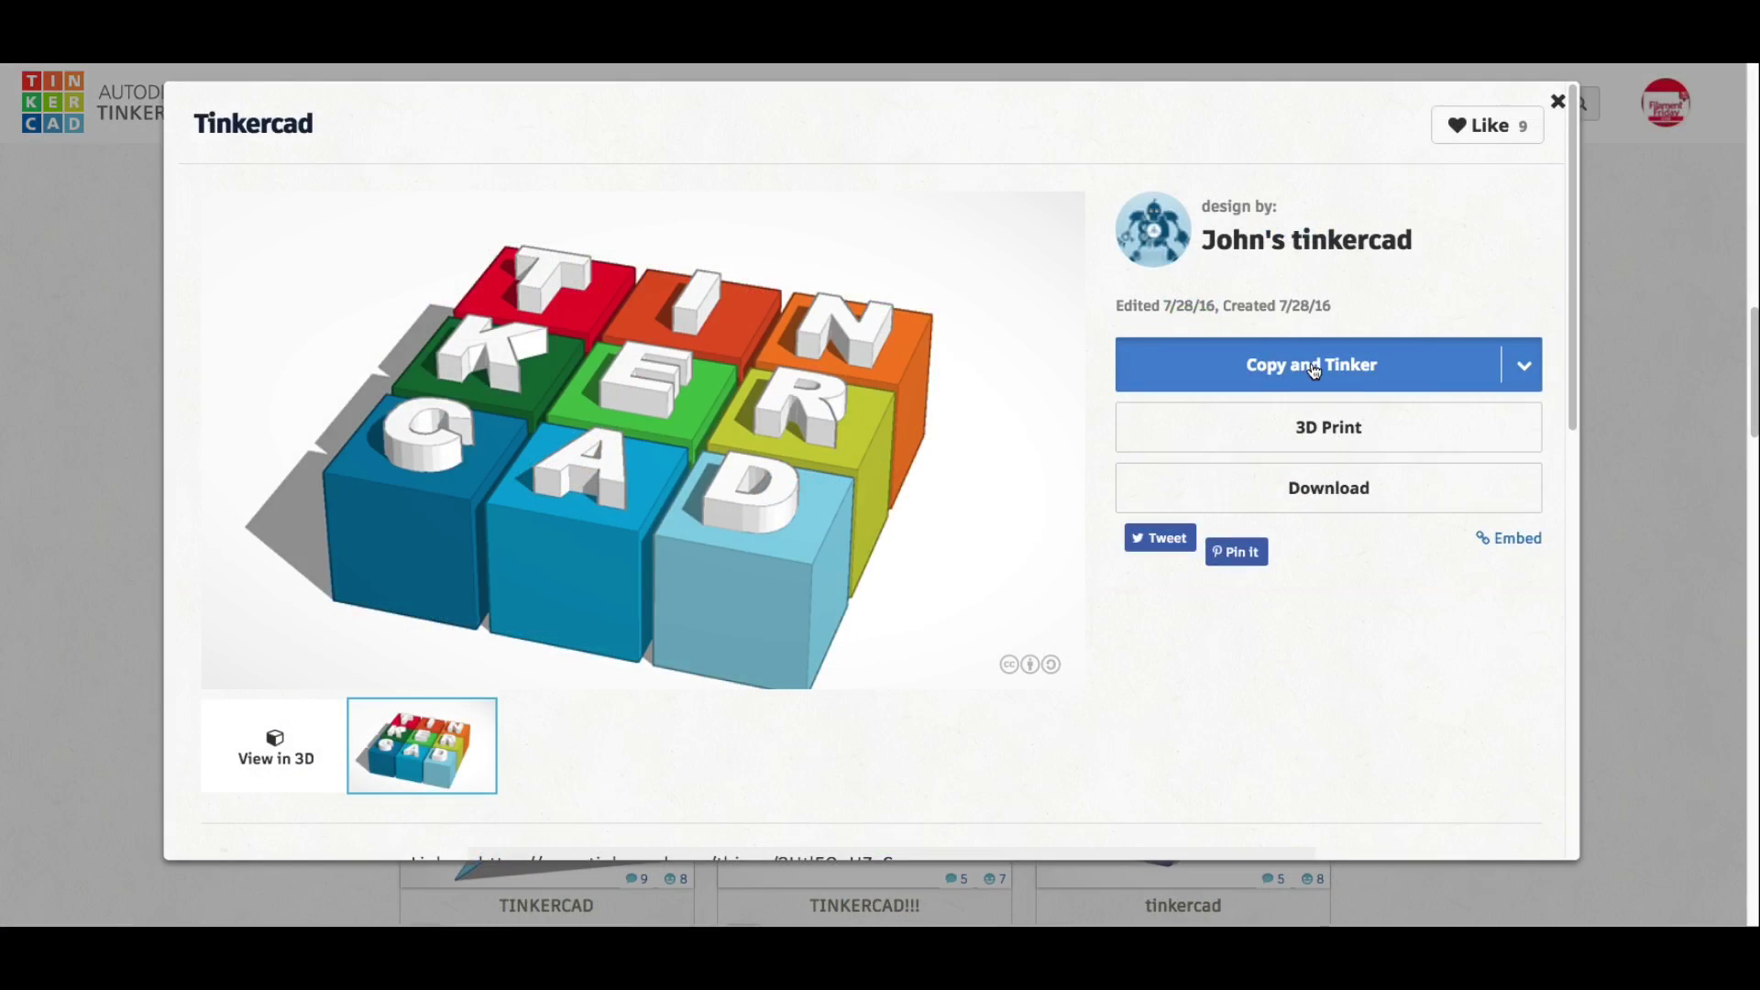
pyautogui.click(1315, 370)
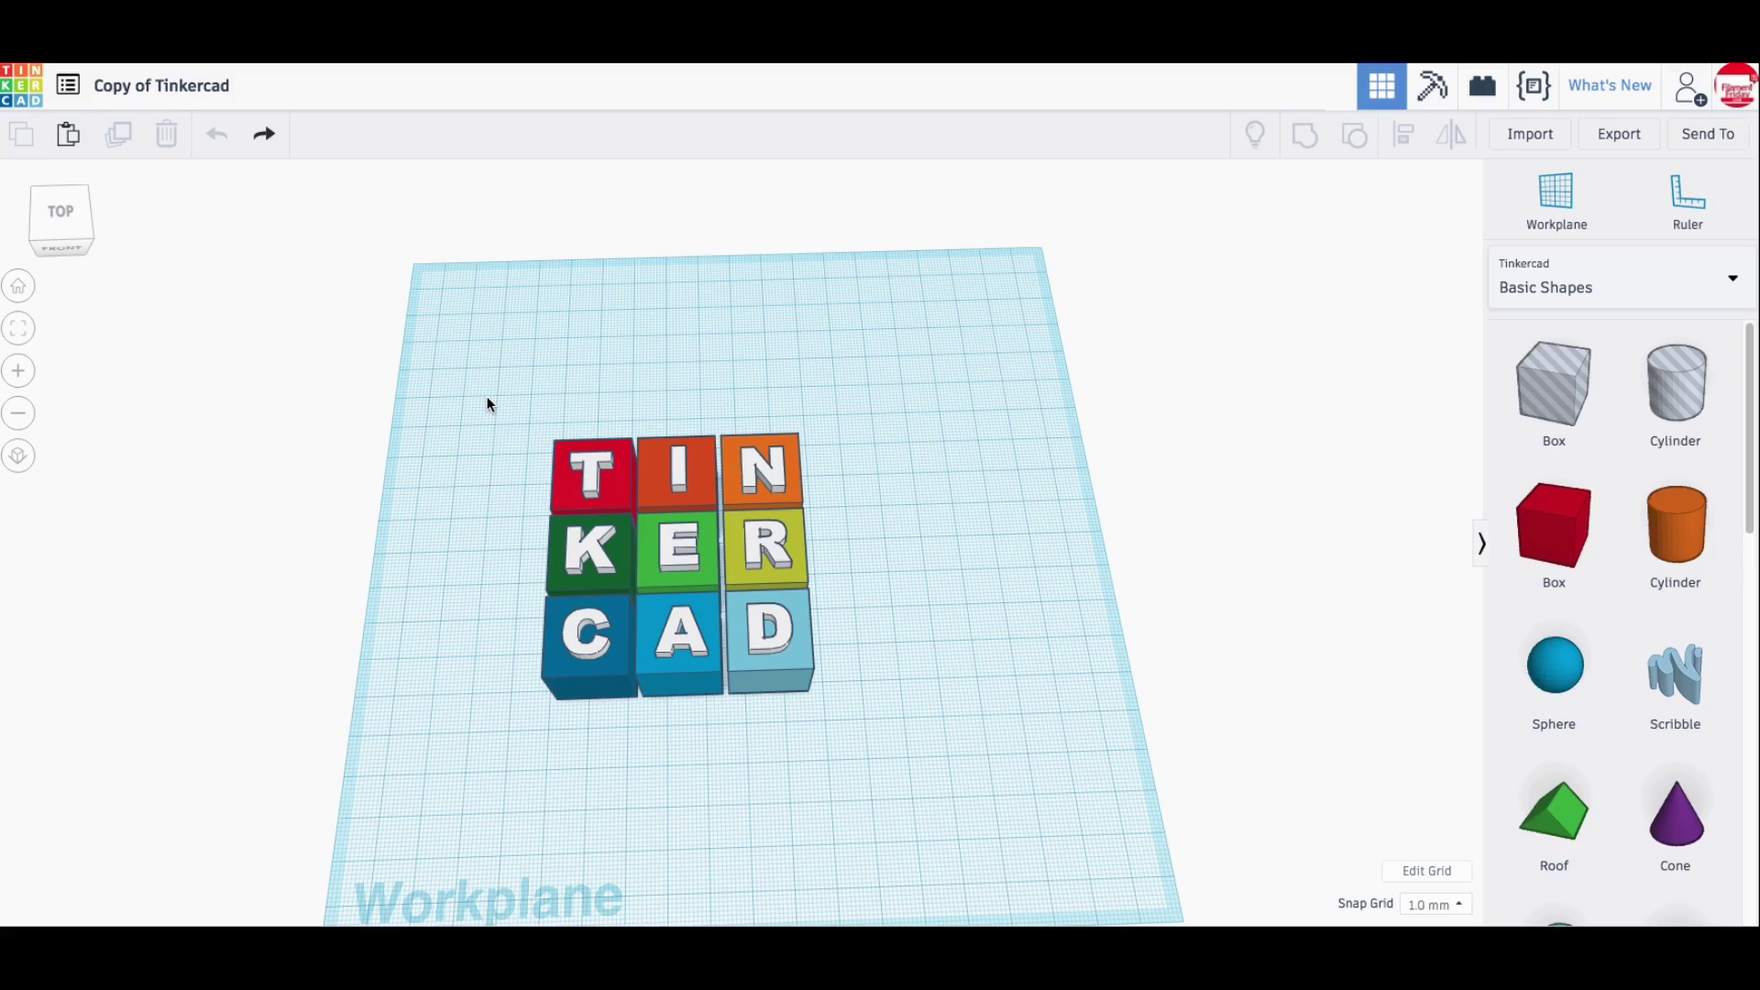
# Group the nine TINKERCAD letter blocks into a single shape.
pyautogui.moveTo(490, 404); pyautogui.dragTo(968, 708)
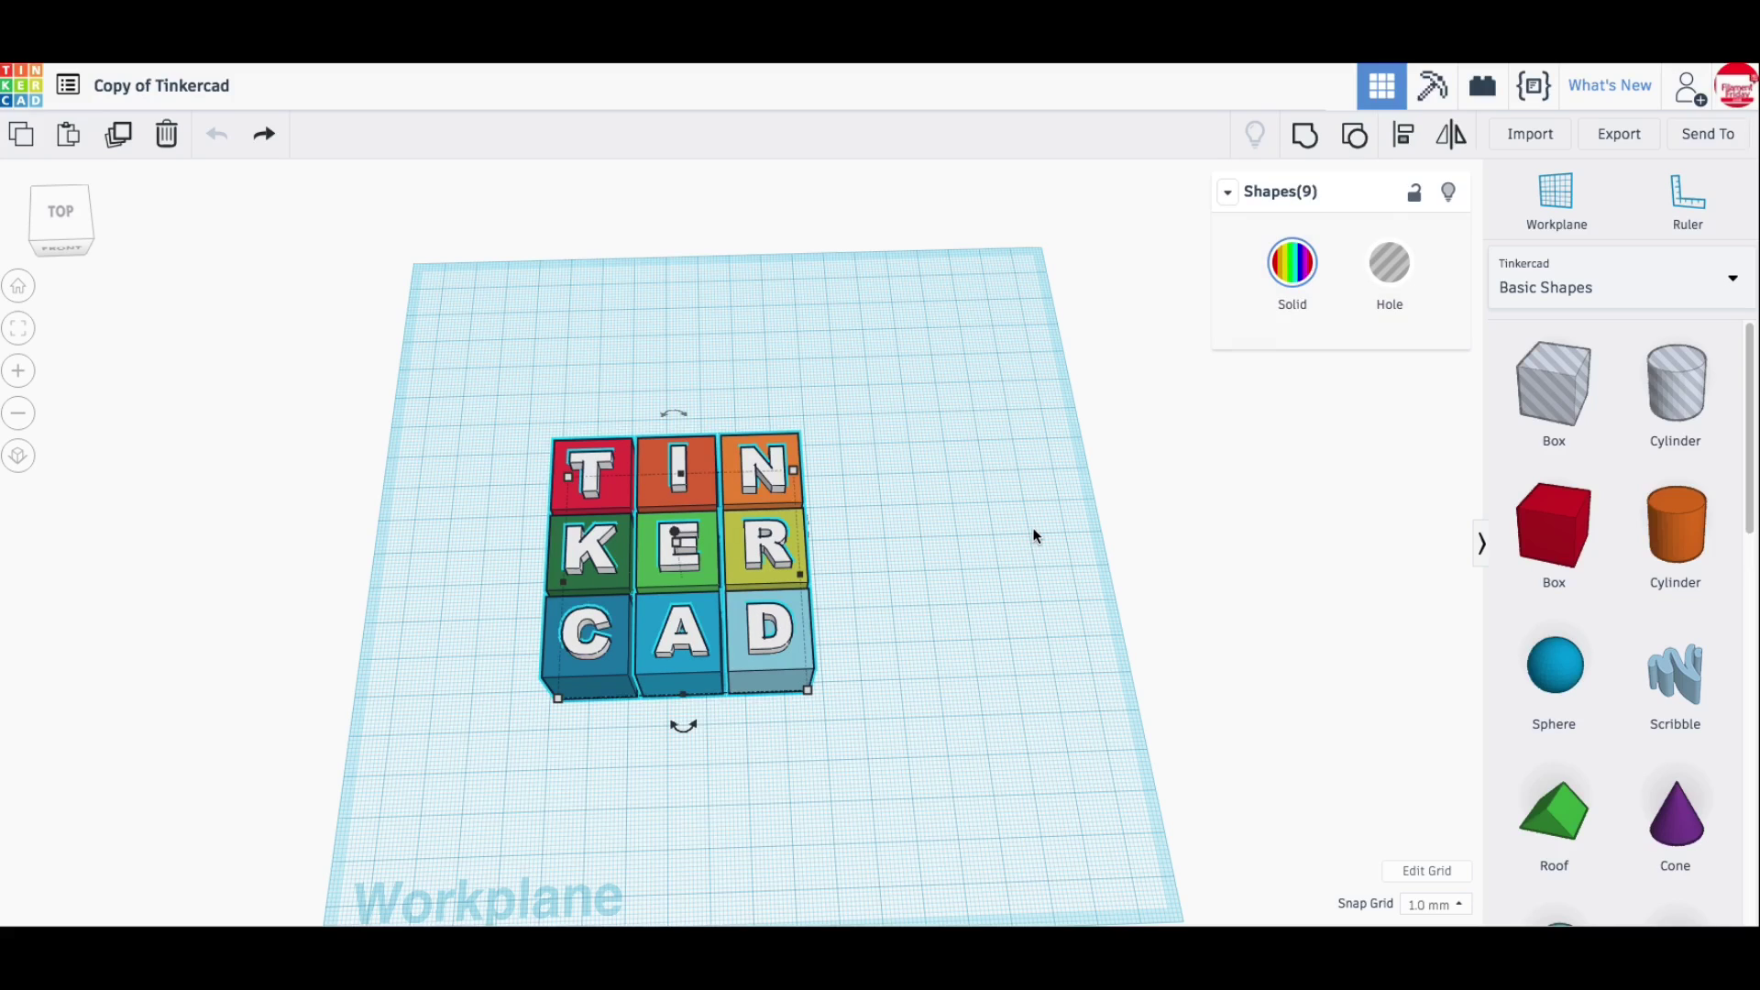
pyautogui.click(1336, 135)
pyautogui.click(943, 503)
pyautogui.moveTo(943, 503); pyautogui.dragTo(943, 417, button='right')
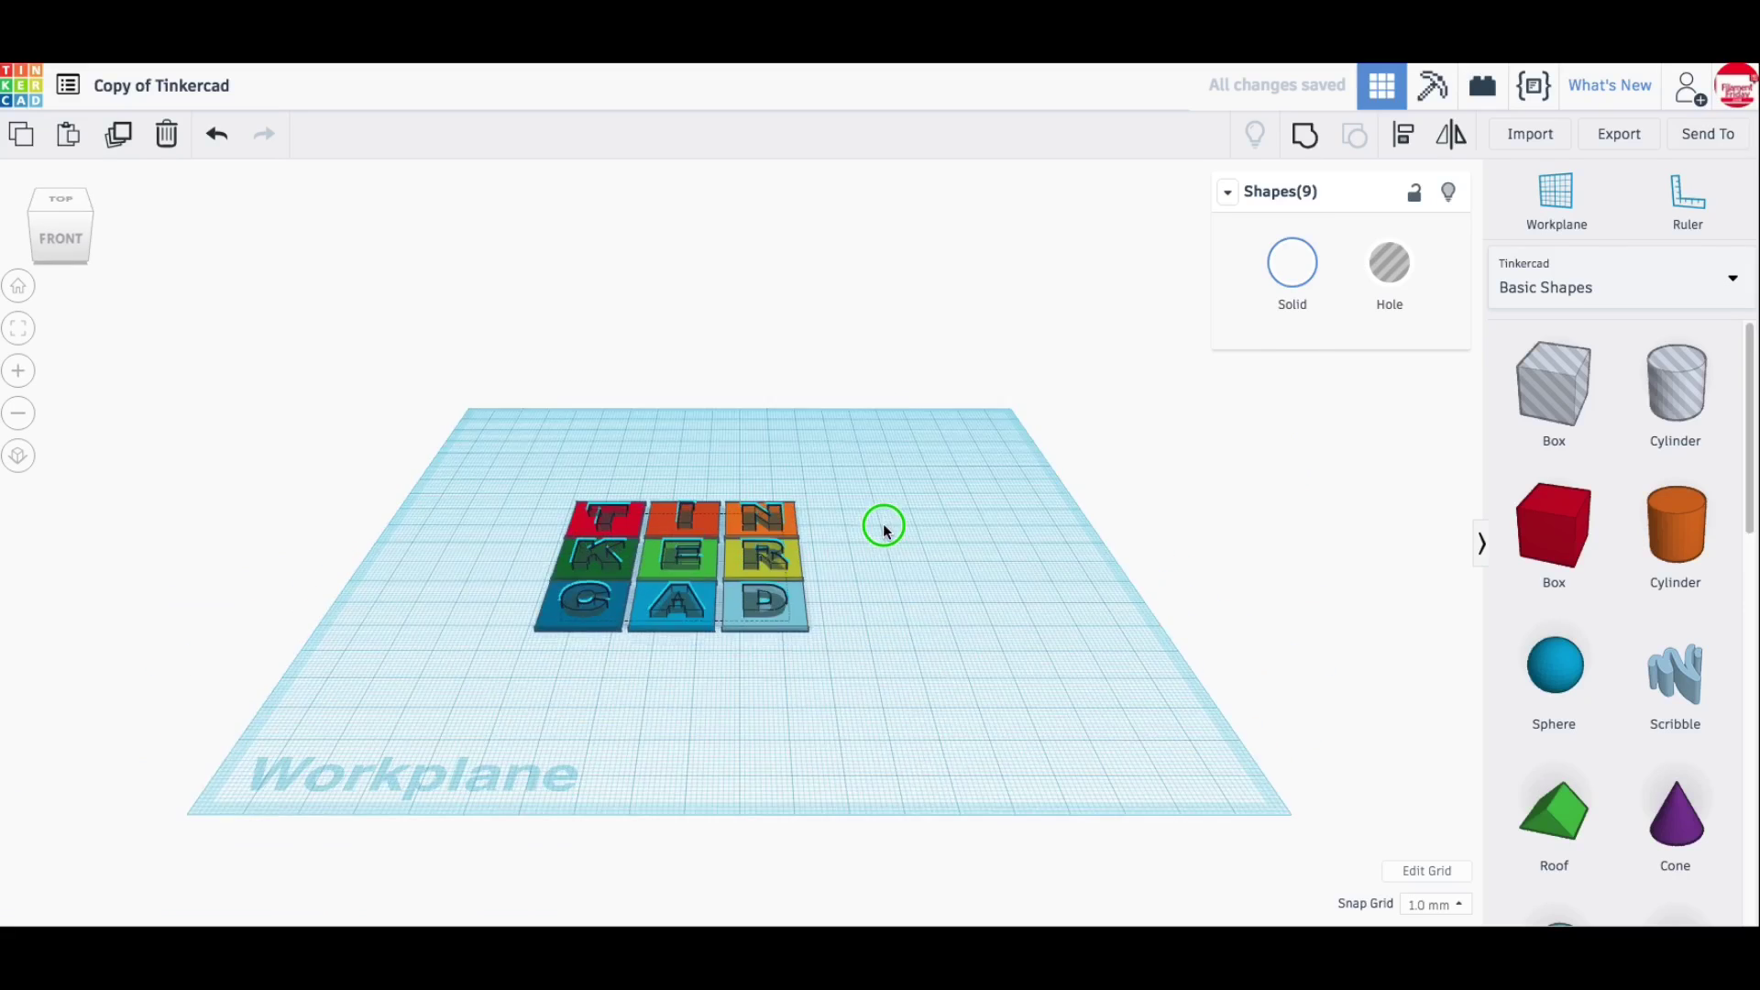
pyautogui.moveTo(885, 531); pyautogui.dragTo(884, 613, button='right')
pyautogui.moveTo(497, 410); pyautogui.dragTo(937, 702)
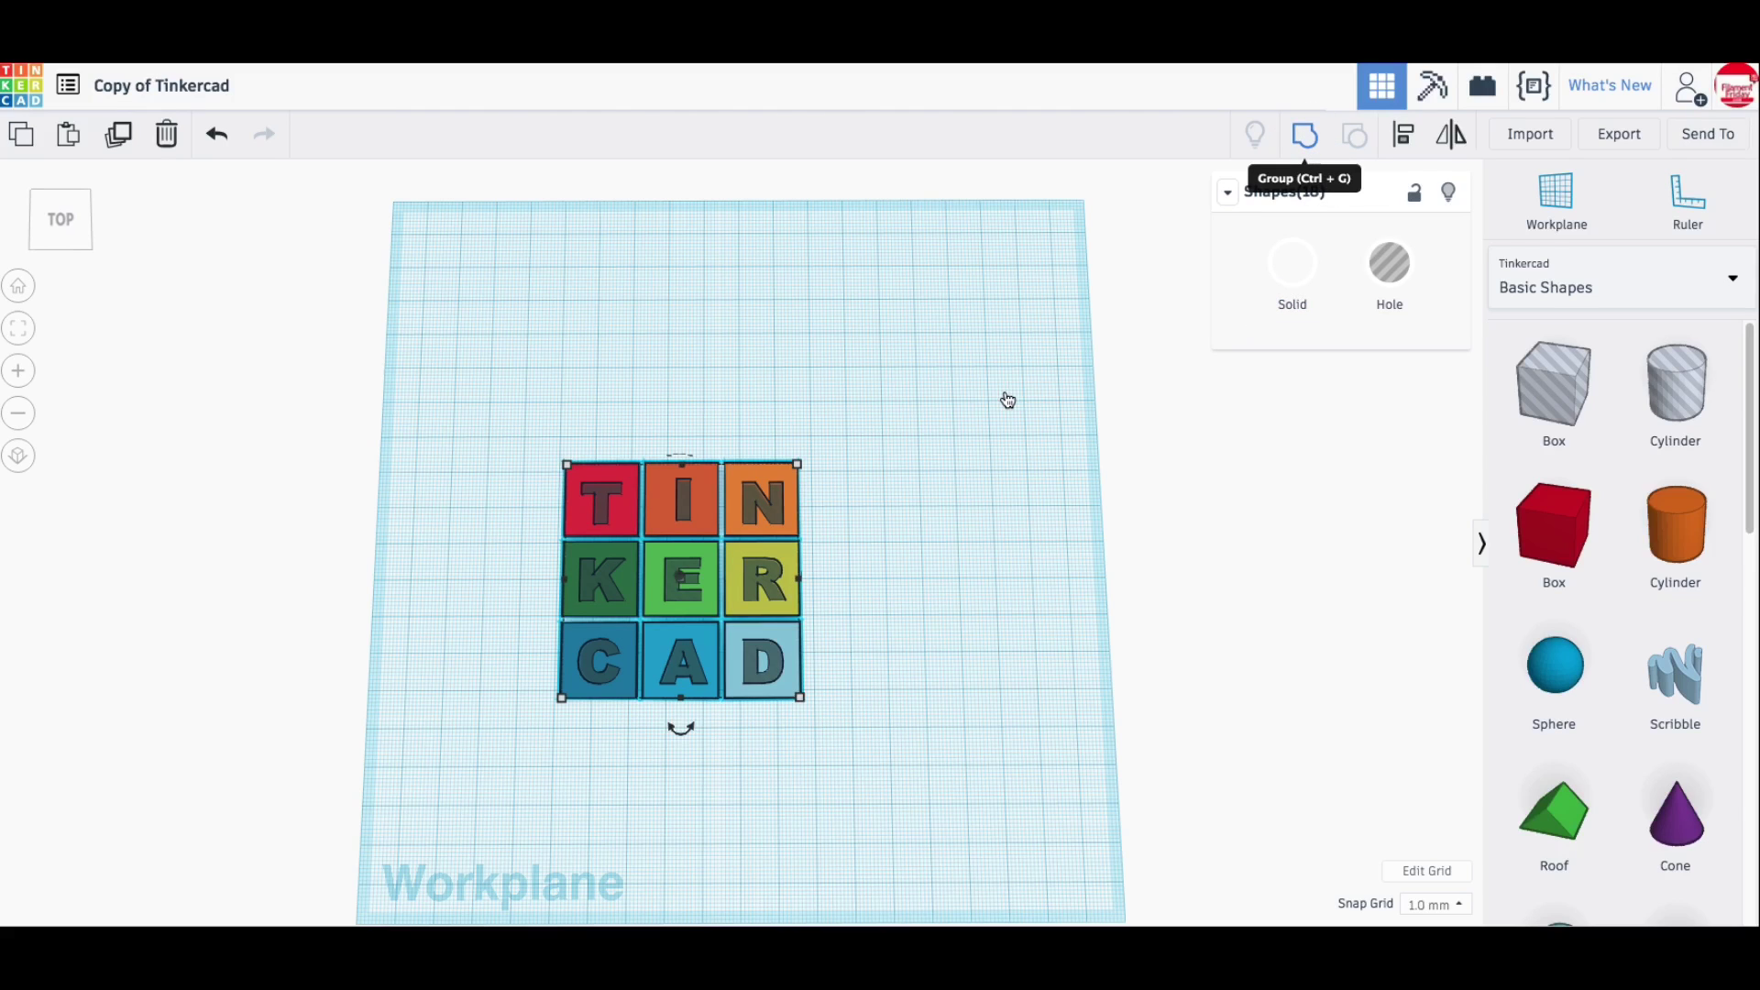
pyautogui.hotkey('ctrl', 'g')
# Copy the grouped letter grid and return to the designs dashboard.
pyautogui.moveTo(939, 455); pyautogui.dragTo(512, 440, button='right')
pyautogui.click(889, 527)
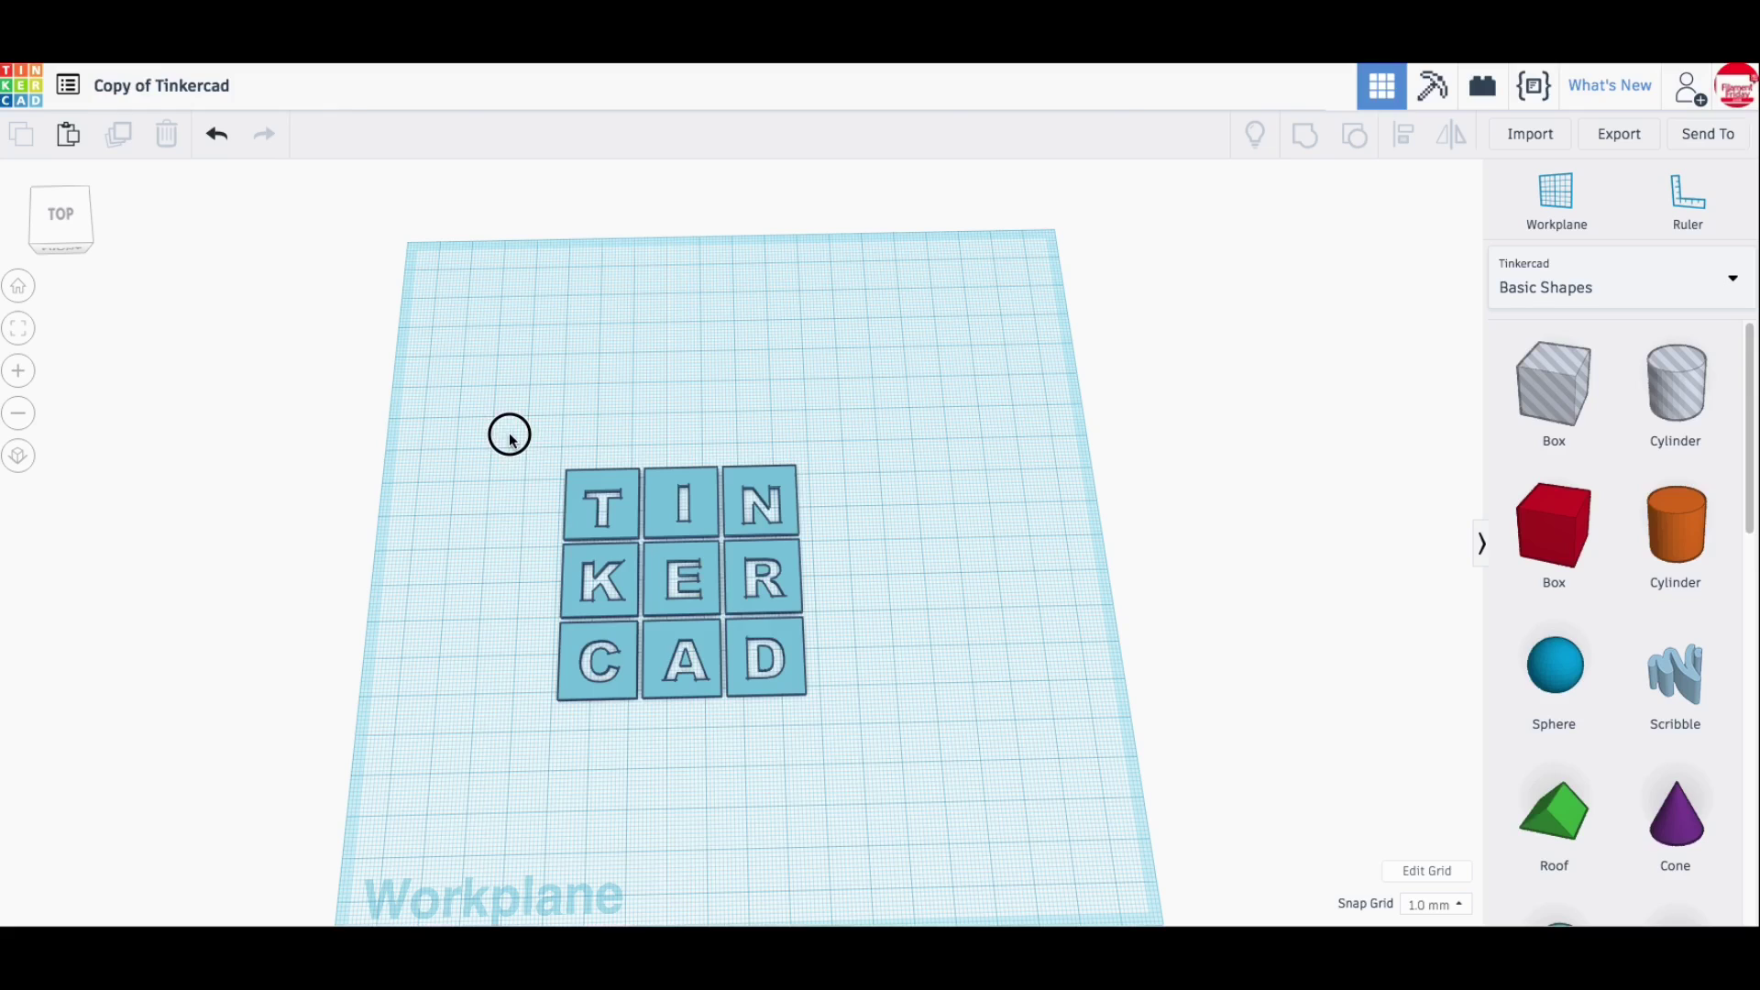
pyautogui.moveTo(512, 440); pyautogui.dragTo(848, 739)
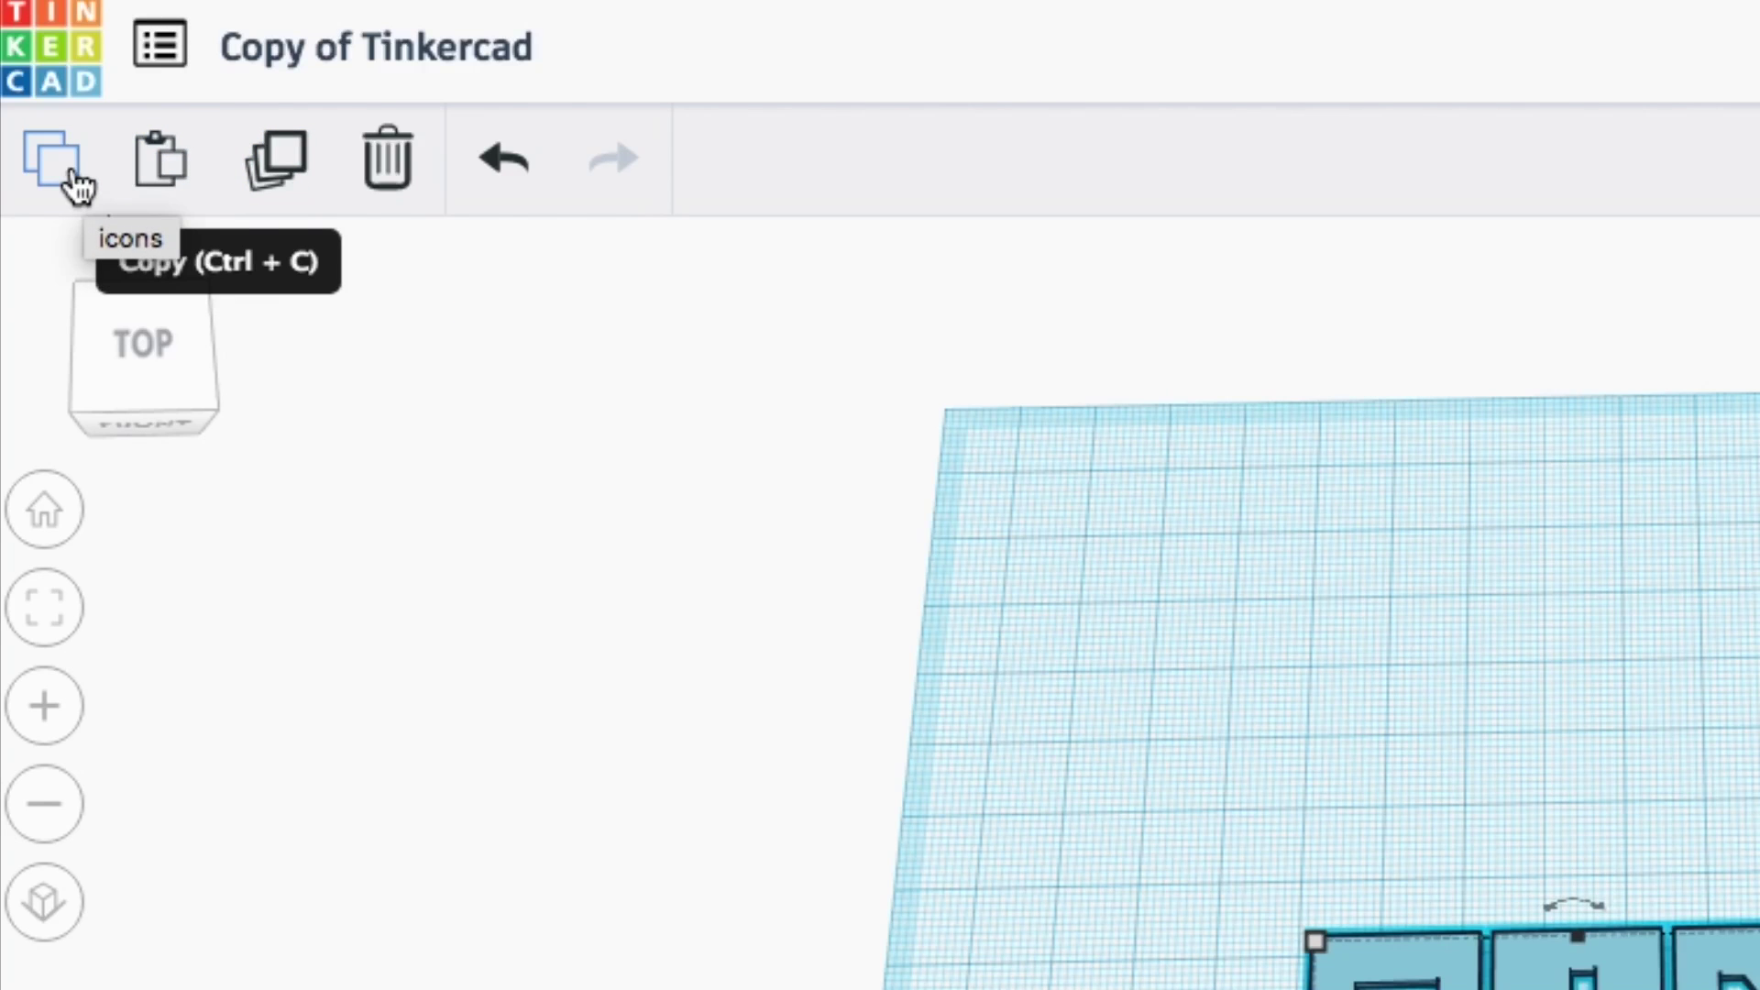
pyautogui.click(78, 187)
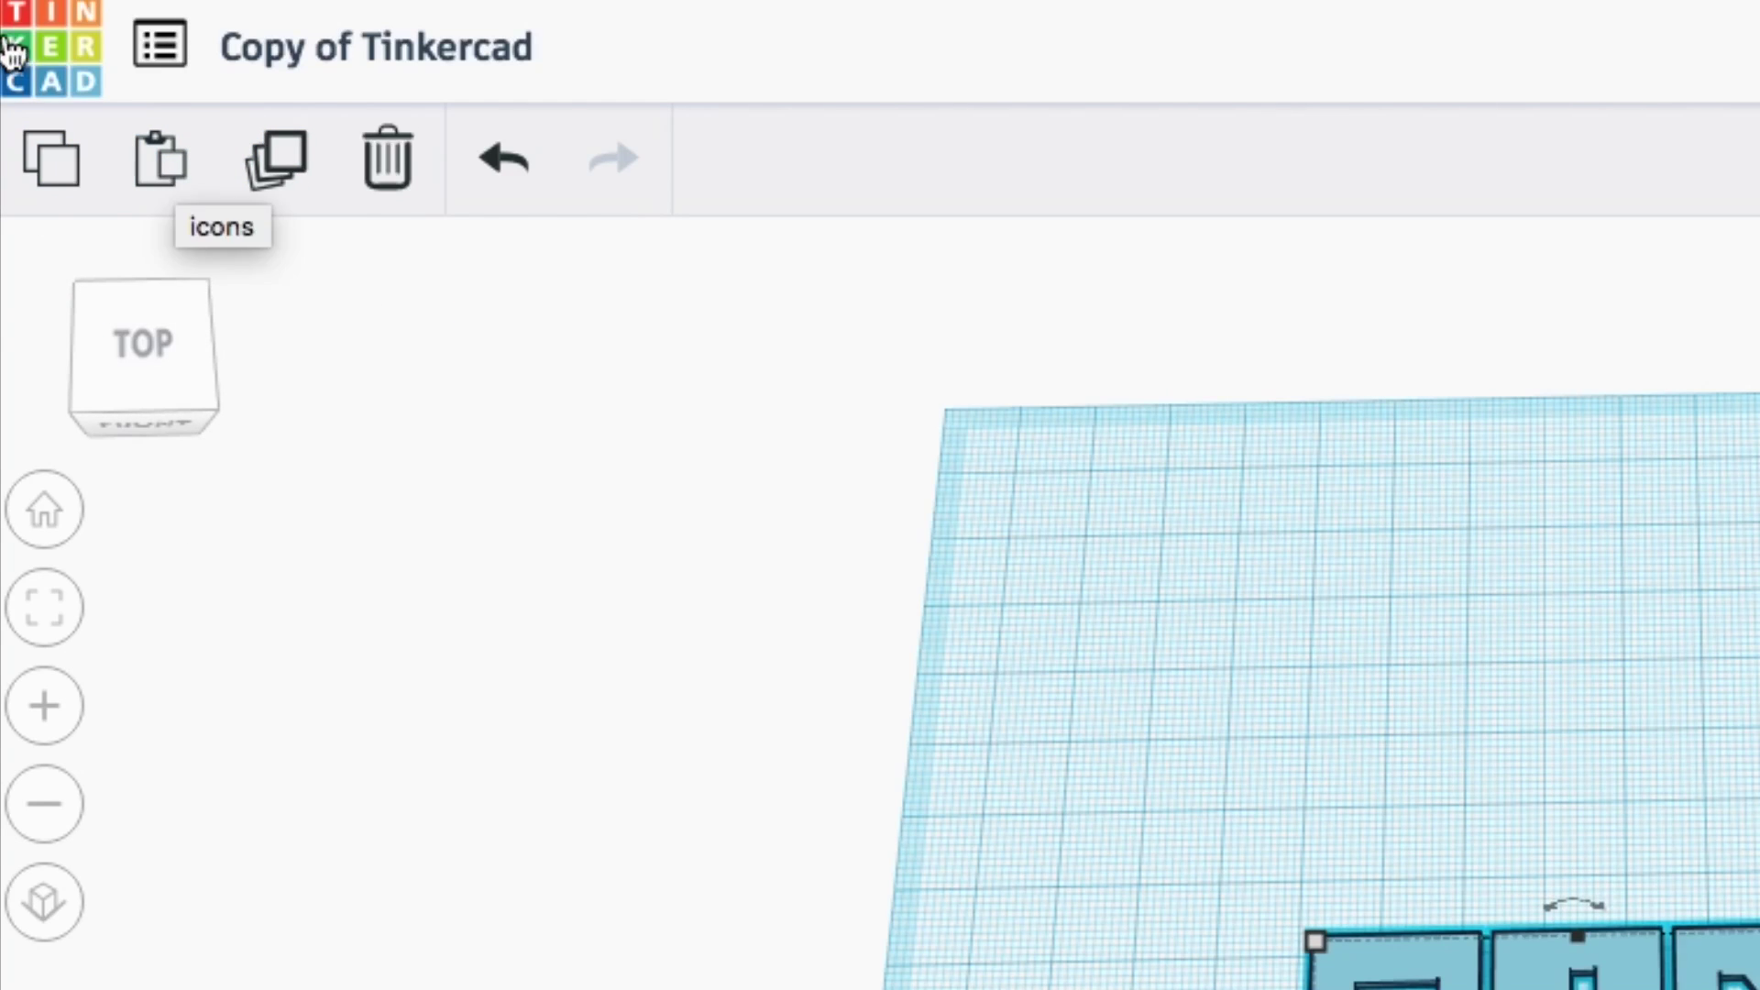
pyautogui.click(64, 45)
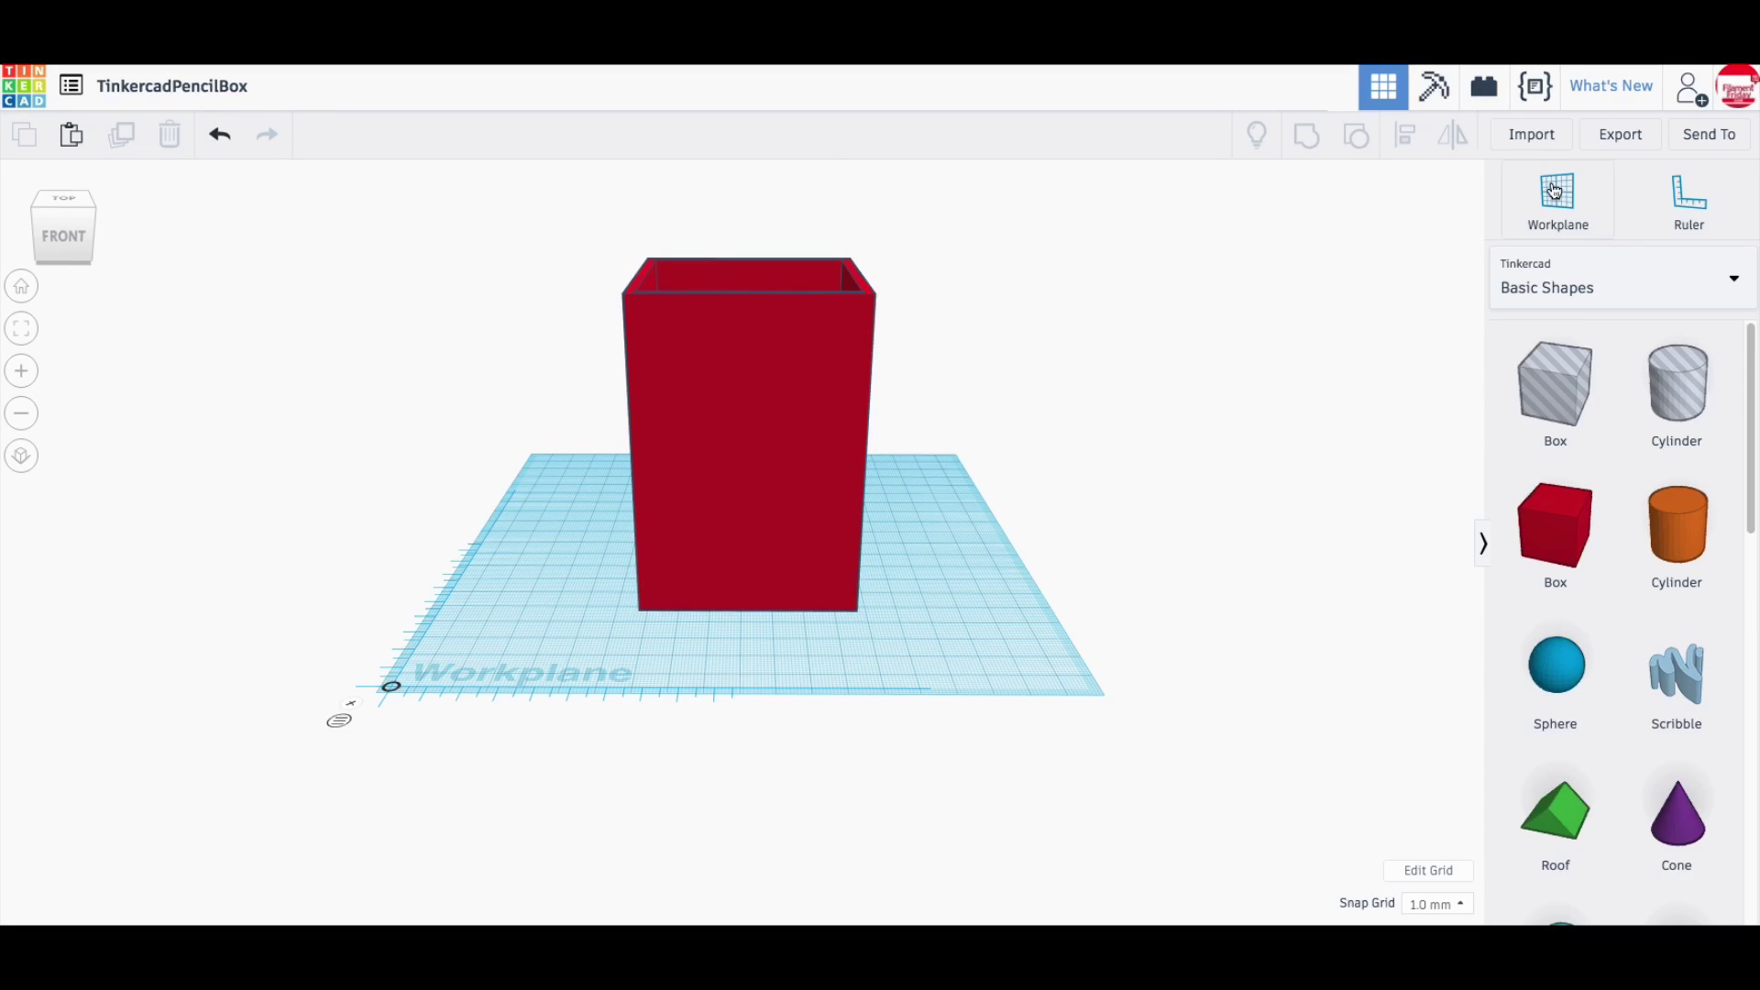
# Paste the letter grid onto the box's front face, nudge it down, and reset the workplane.
pyautogui.click(1555, 191)
pyautogui.click(752, 414)
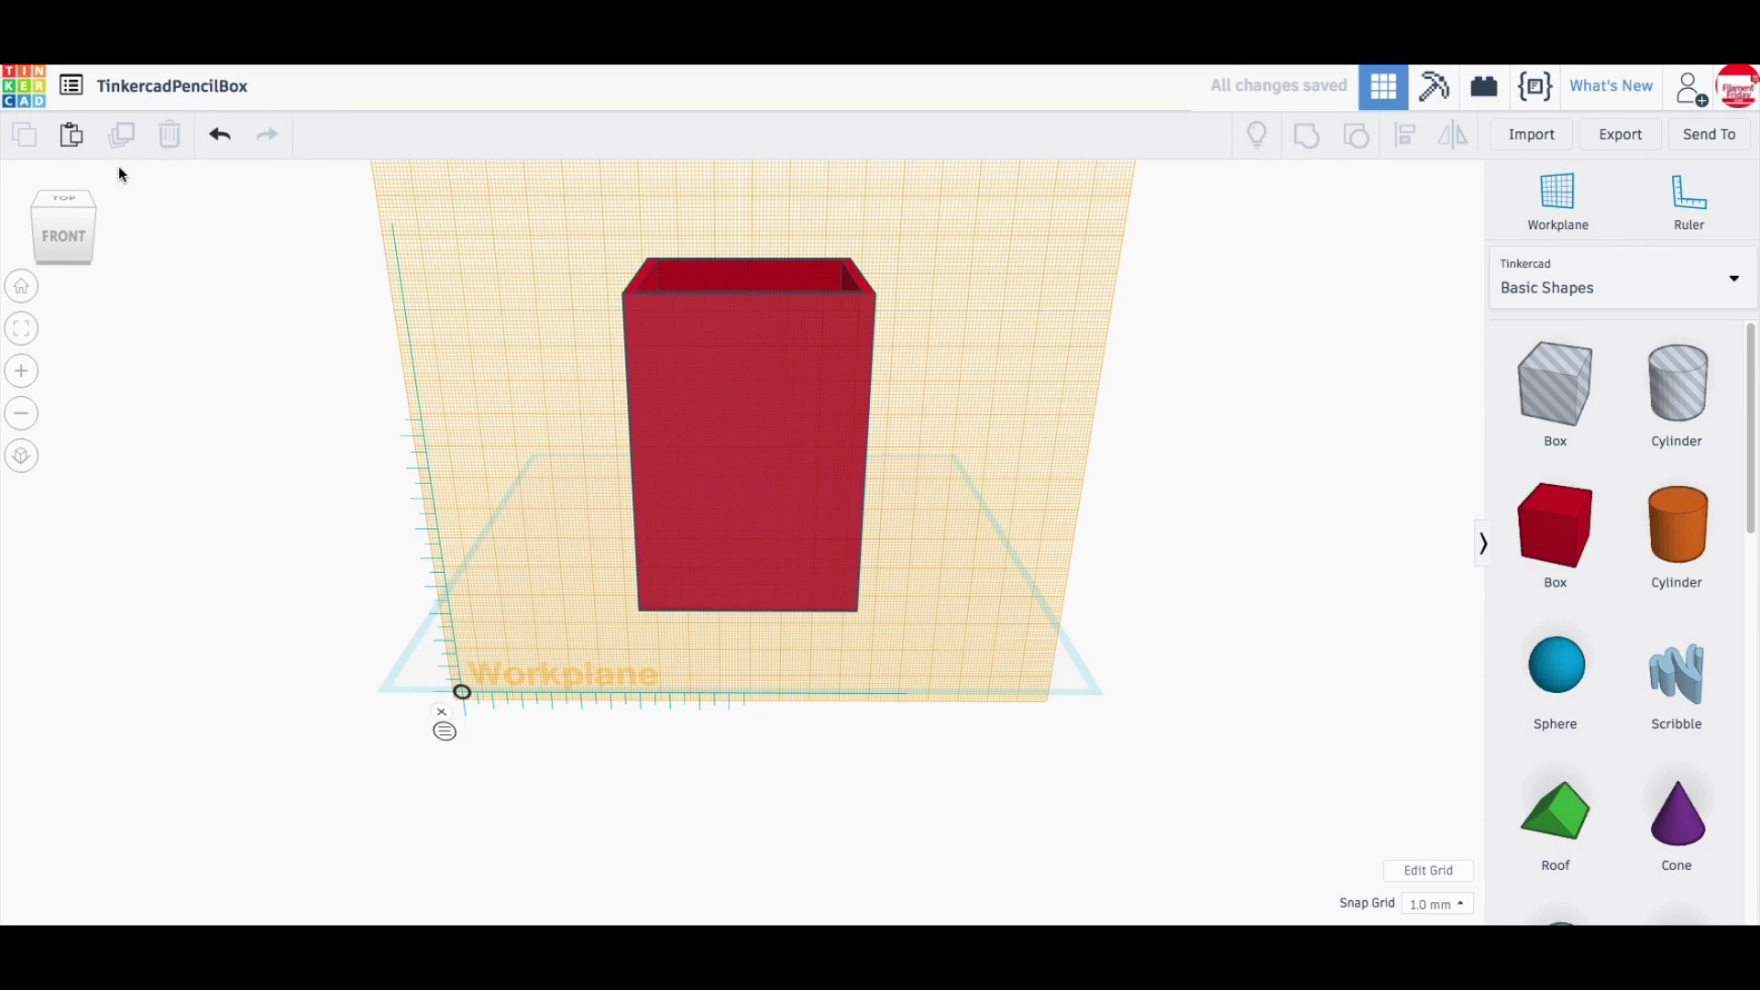
pyautogui.click(72, 135)
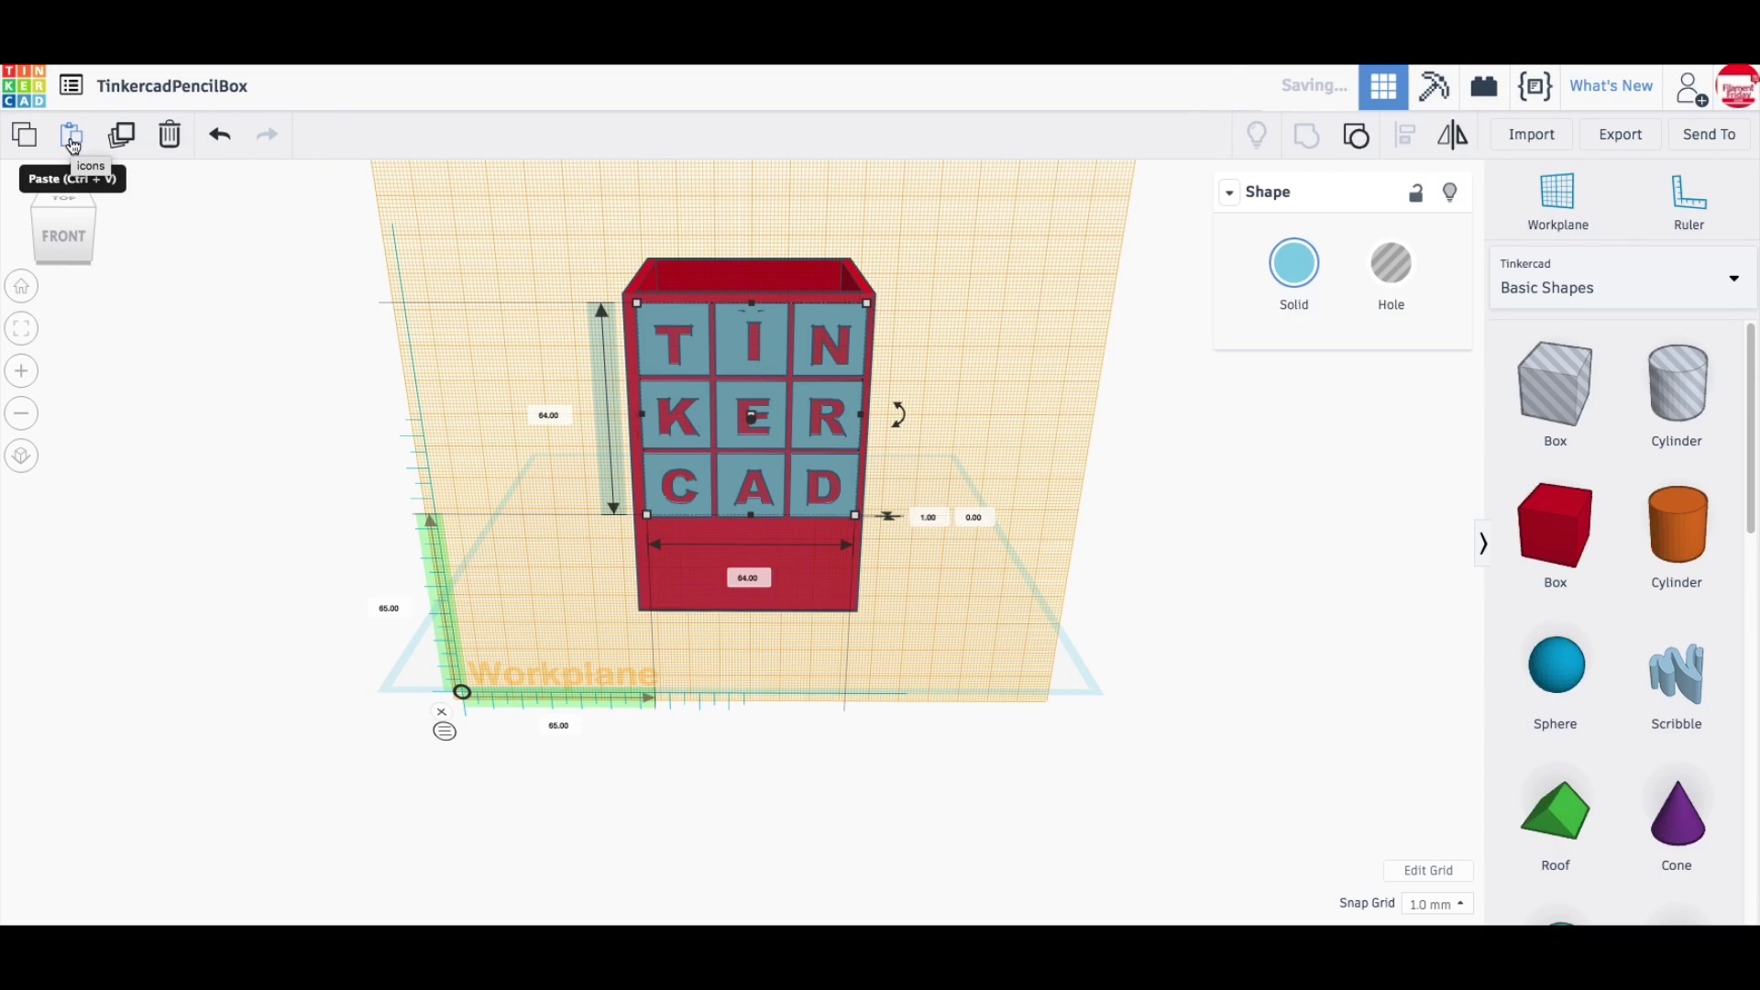
pyautogui.click(200, 395)
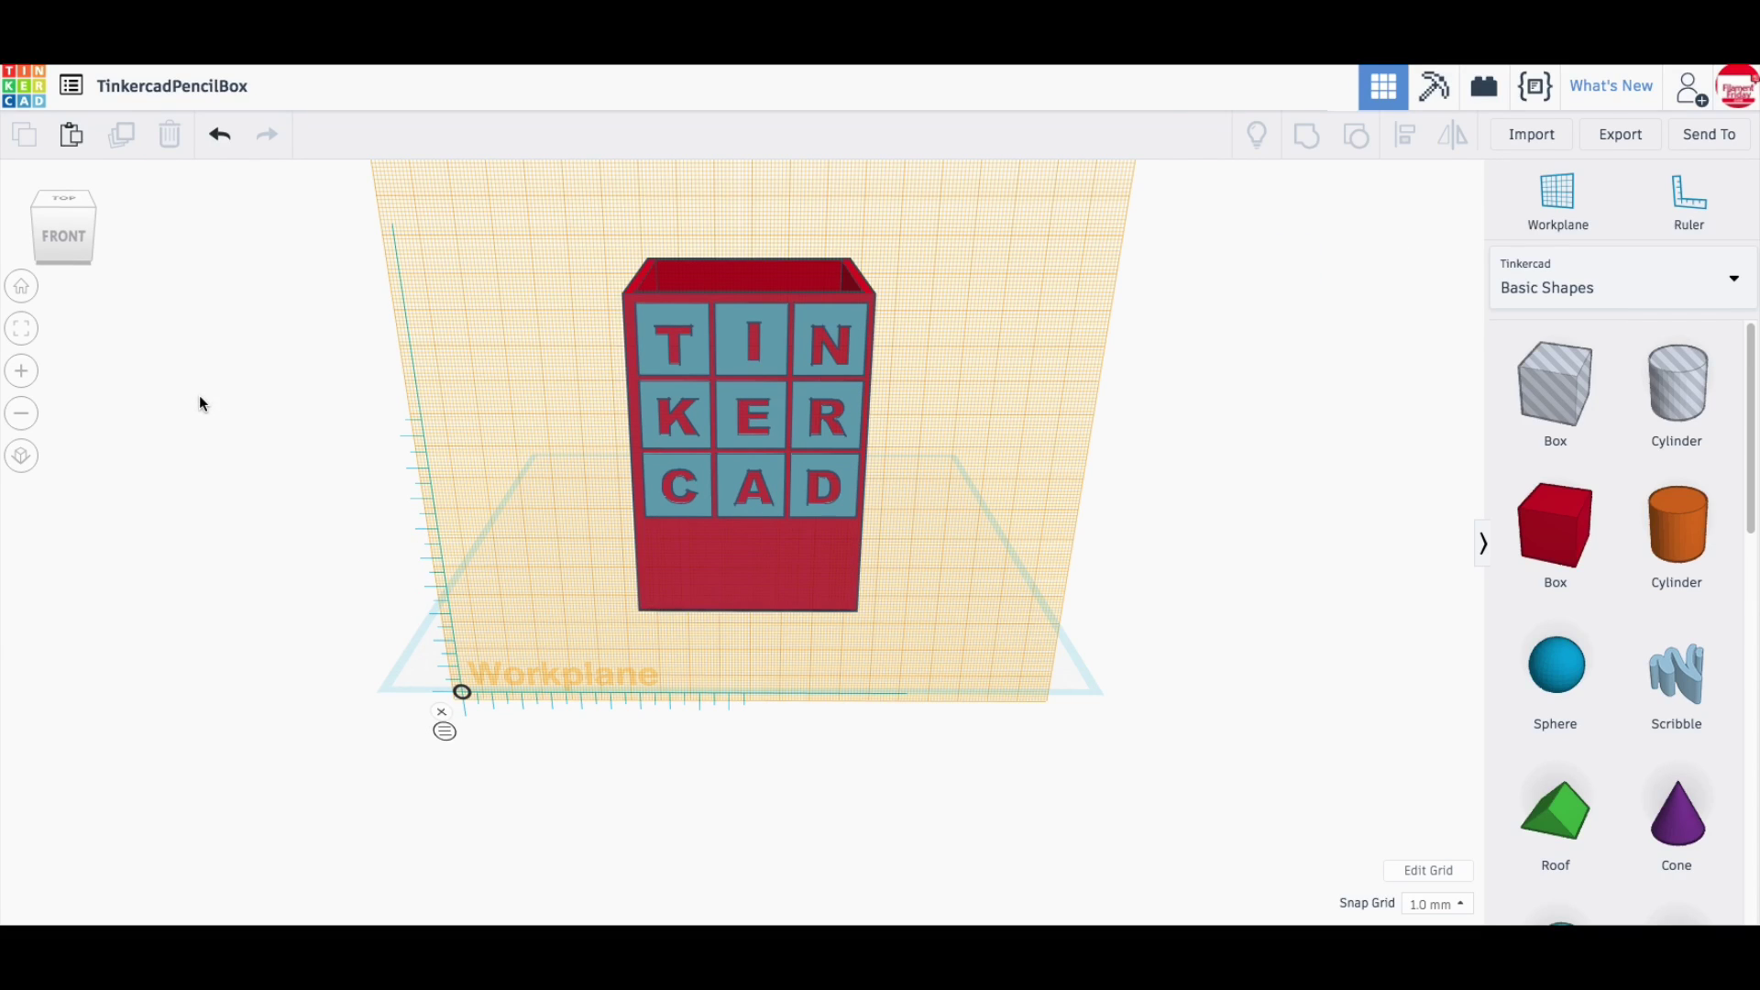
pyautogui.moveTo(737, 328); pyautogui.dragTo(746, 351)
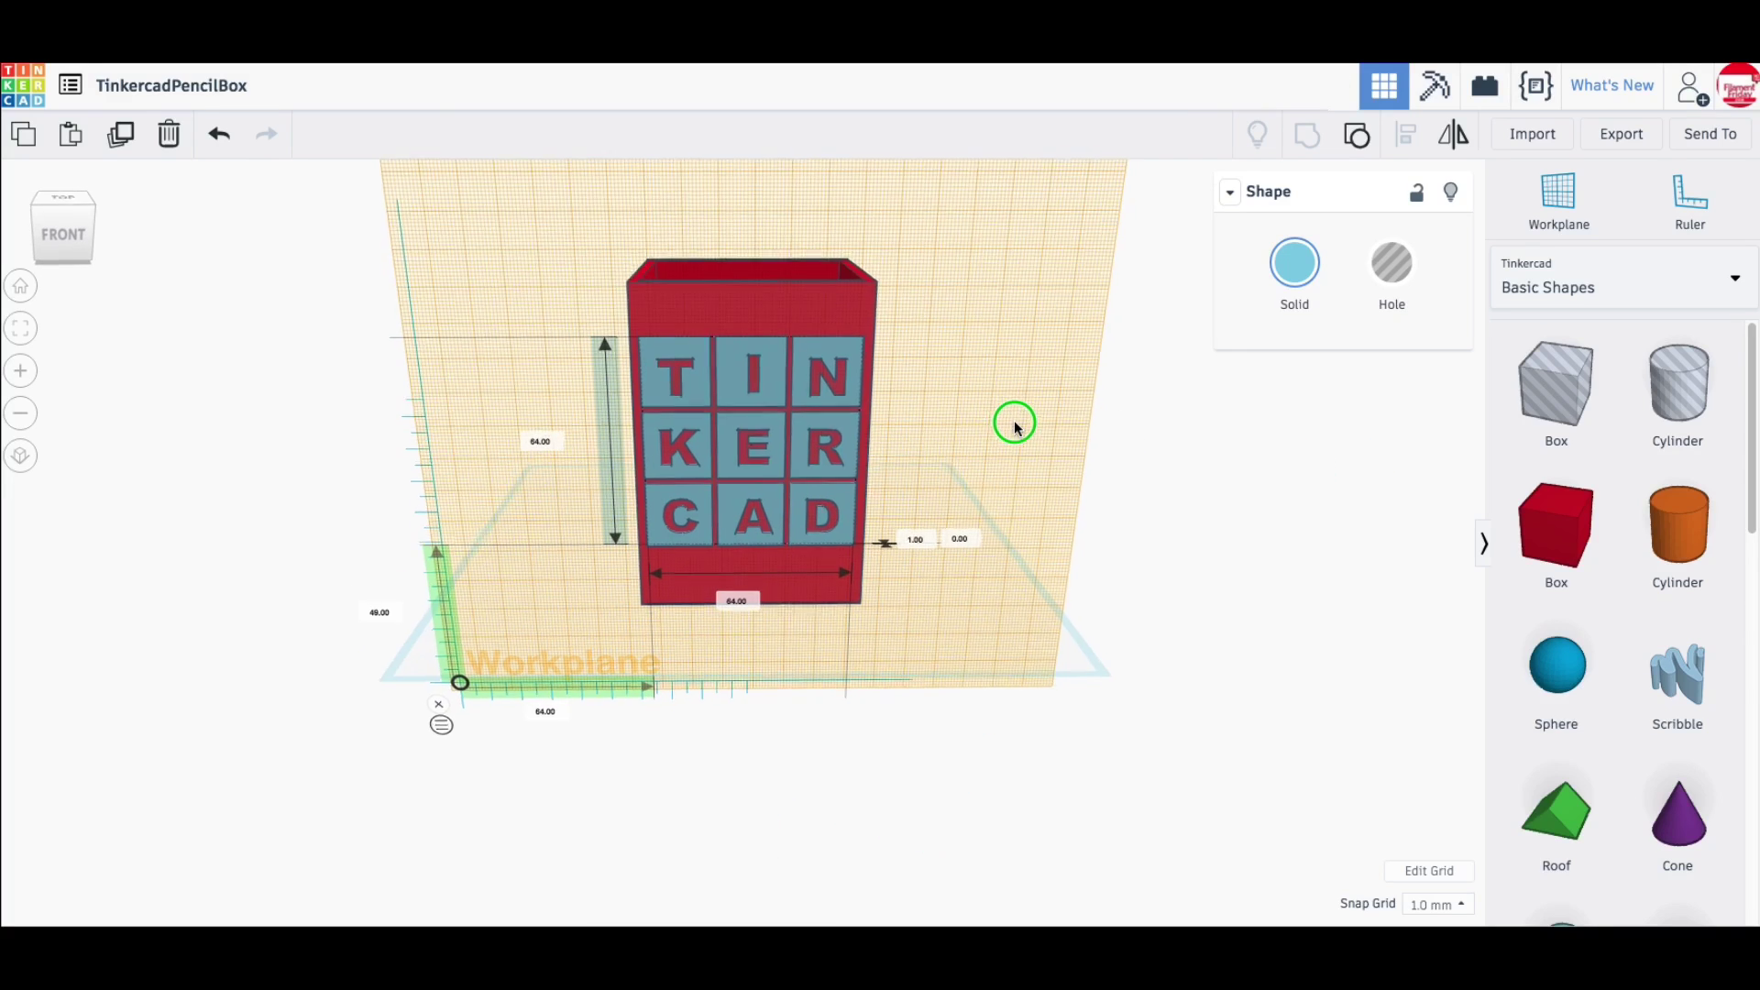
pyautogui.click(1522, 220)
pyautogui.click(1225, 465)
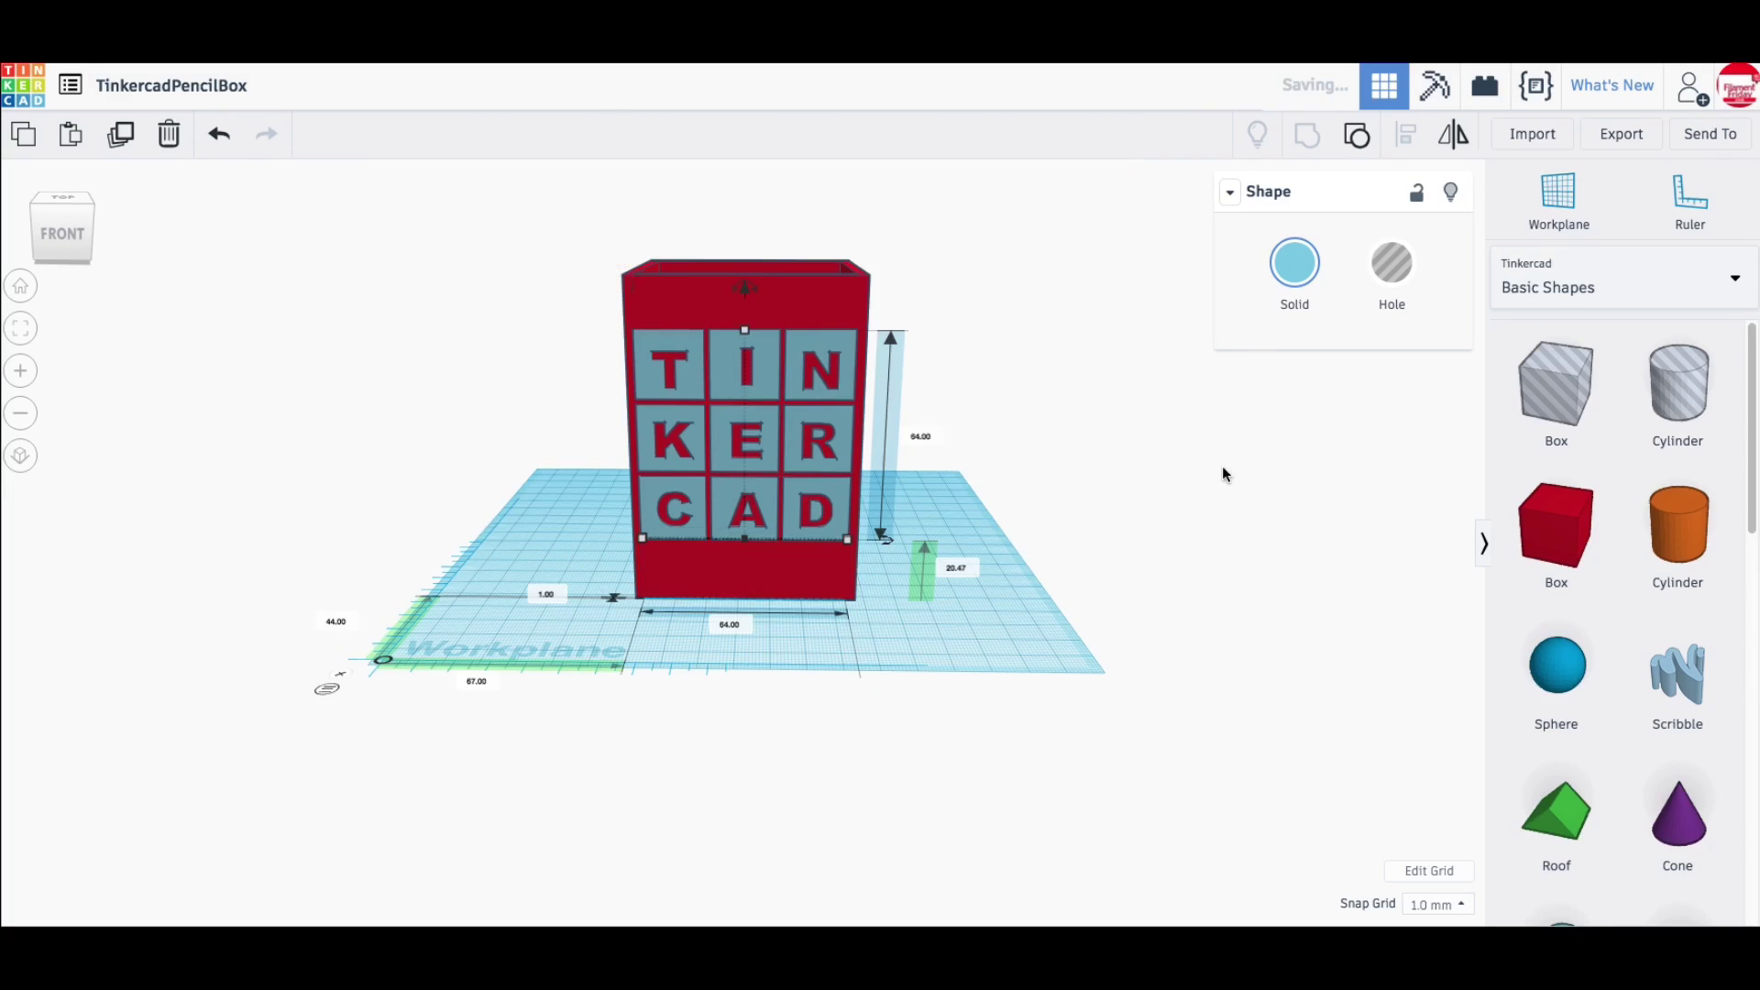
pyautogui.click(759, 458)
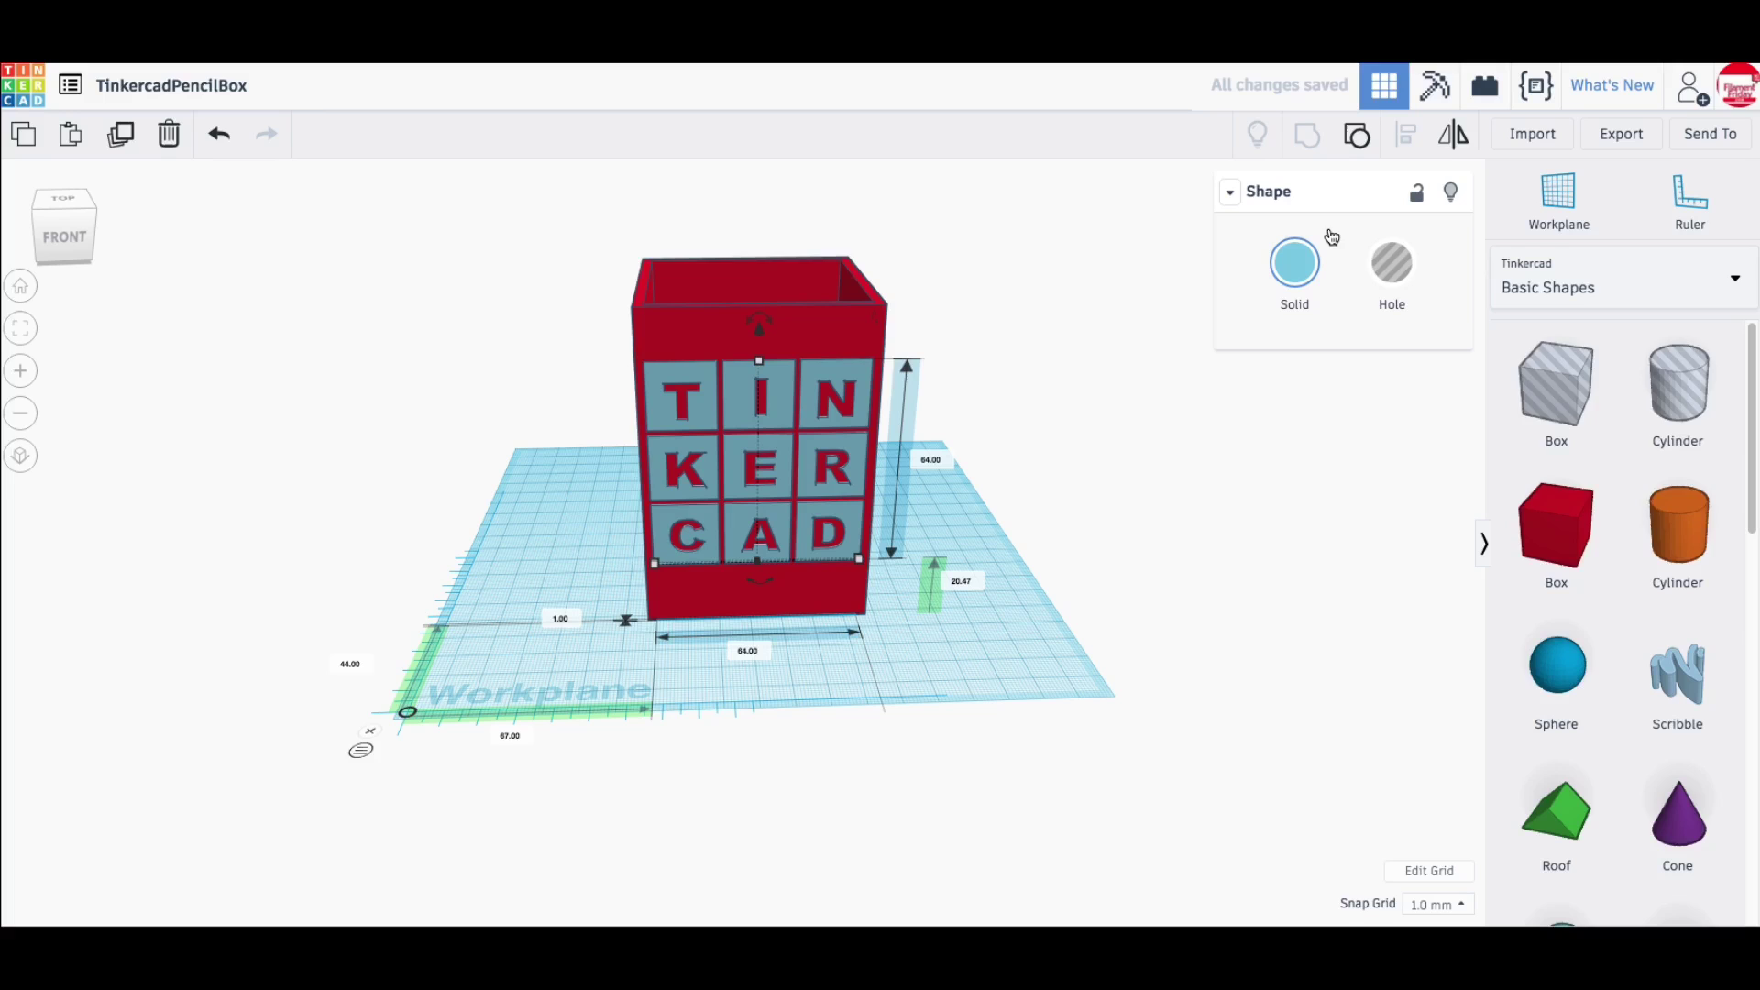
# Colour the letter tiles white and the pencil box orange.
pyautogui.click(1294, 263)
pyautogui.click(1374, 409)
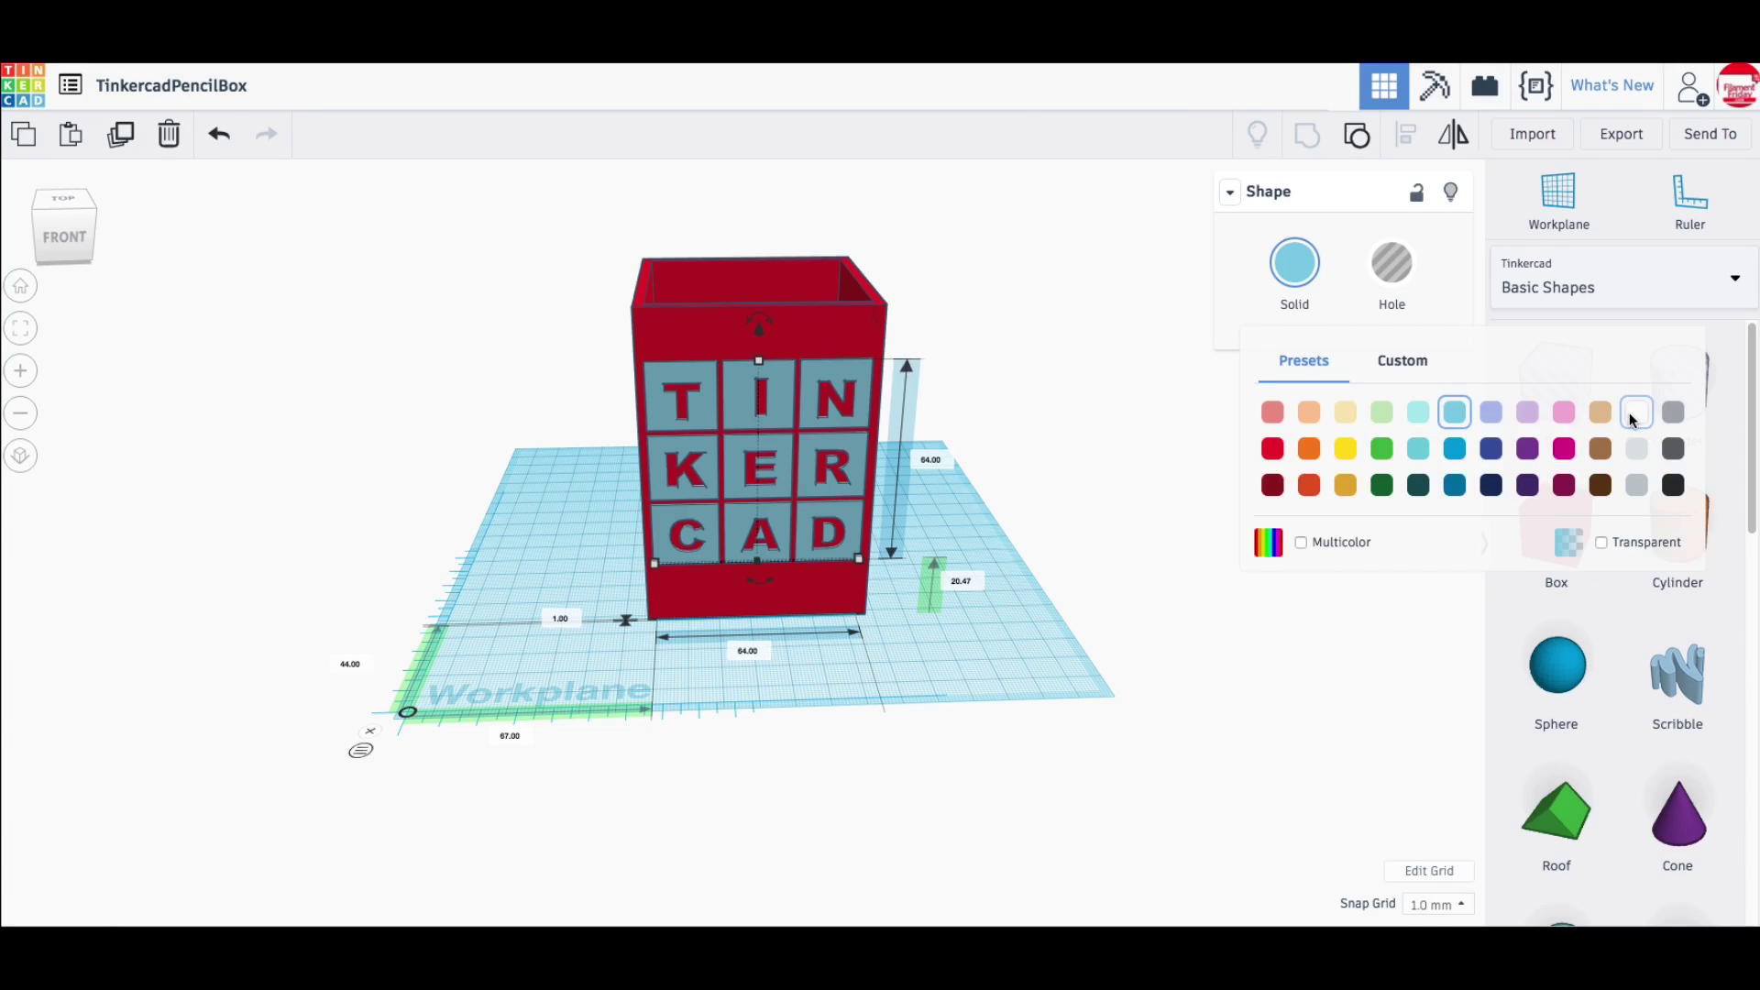
pyautogui.click(857, 327)
pyautogui.click(1294, 263)
pyautogui.click(1307, 405)
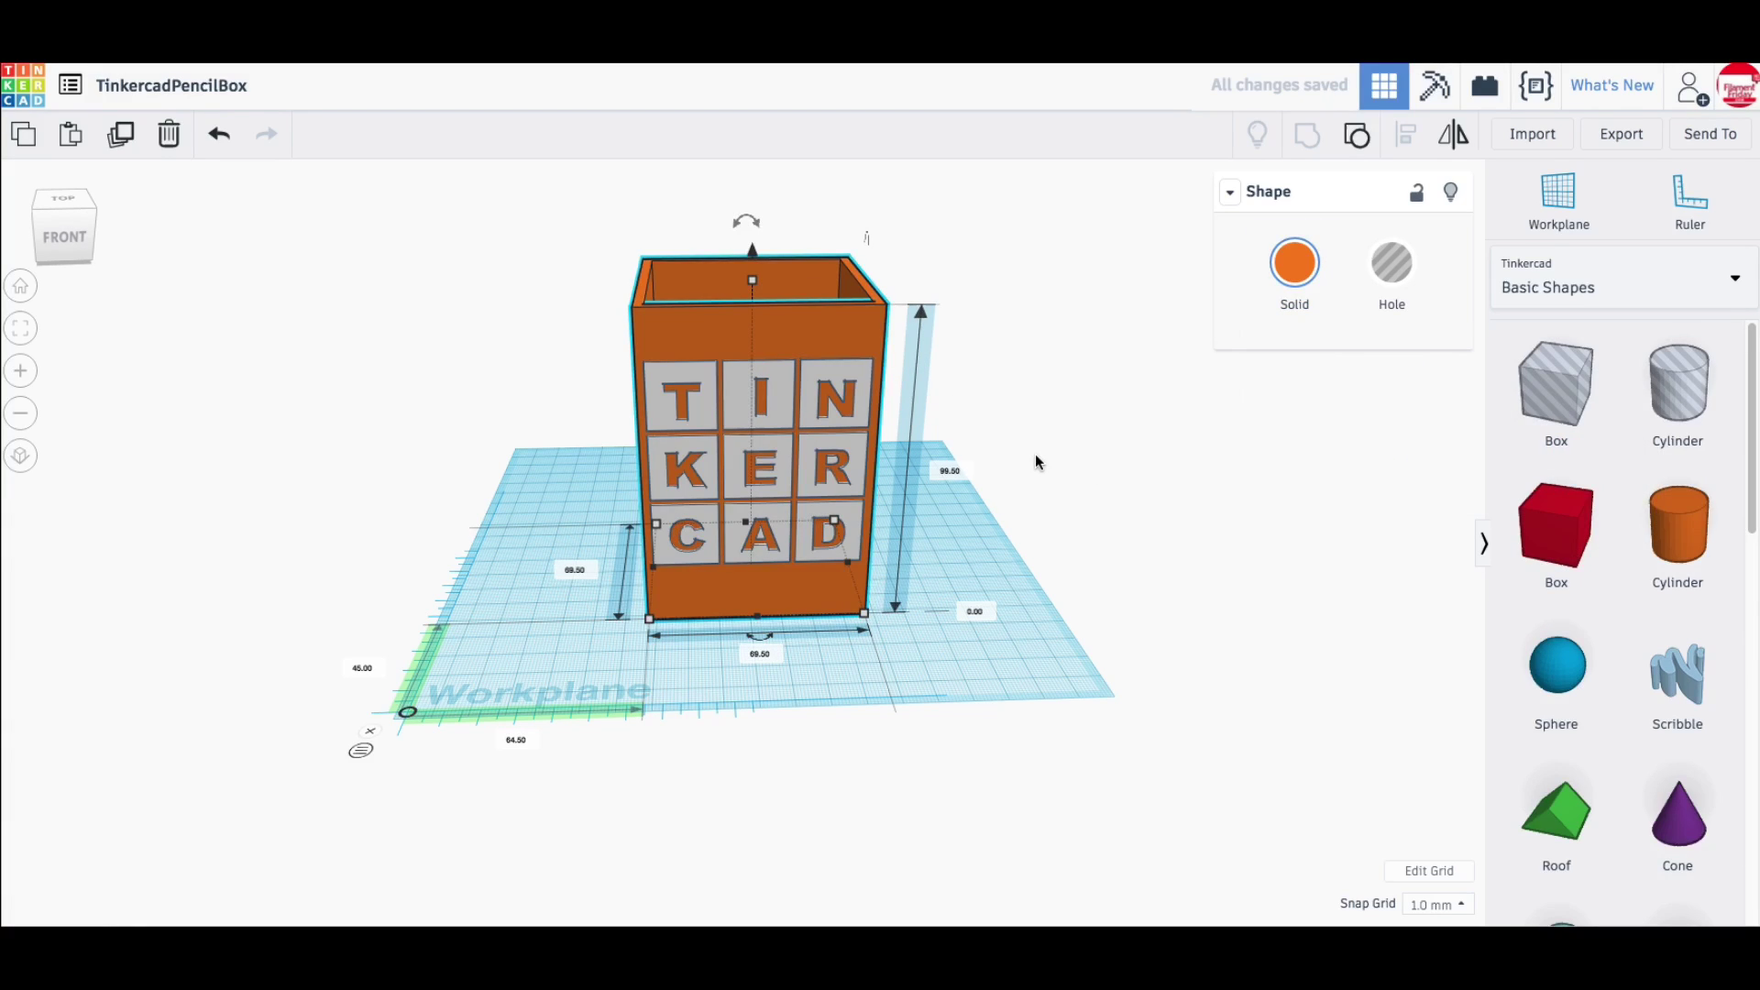
pyautogui.moveTo(1035, 458)
pyautogui.mouseDown(button='right')
pyautogui.moveTo(1268, 471)
pyautogui.moveTo(1108, 471)
pyautogui.moveTo(911, 523)
pyautogui.mouseUp(button='right')
# Export the whole design as an STL file.
pyautogui.click(1620, 134)
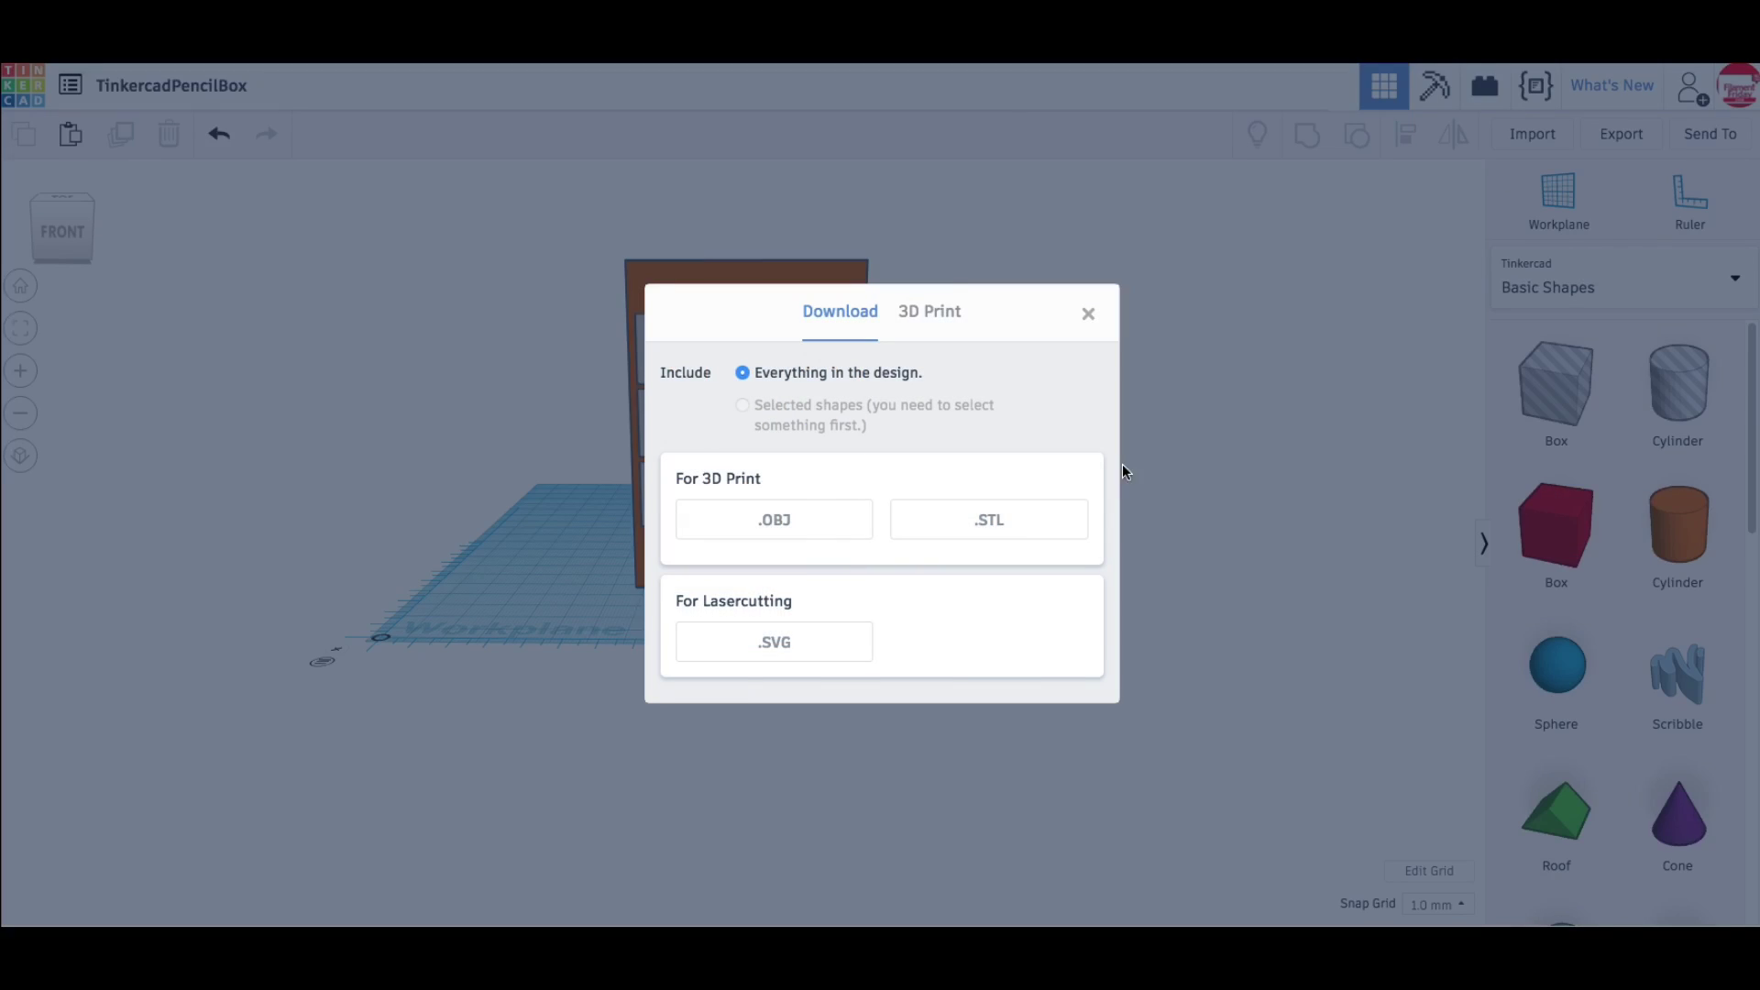
pyautogui.click(959, 524)
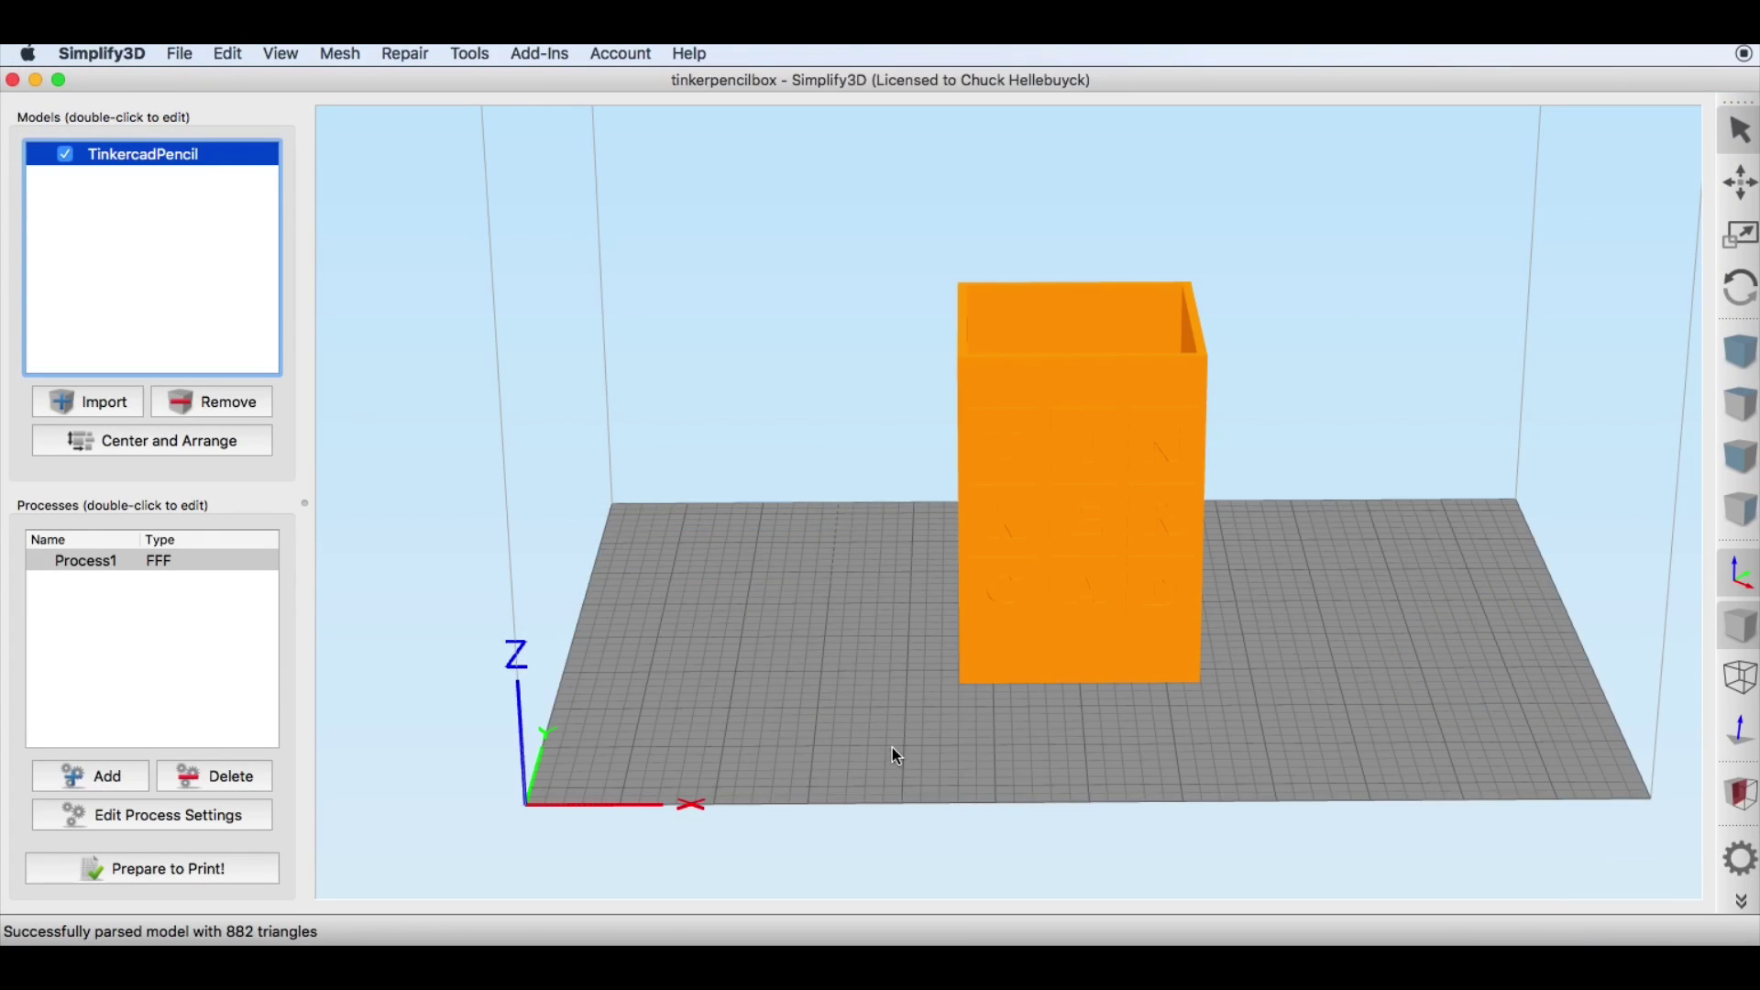
pyautogui.moveTo(897, 756)
pyautogui.mouseDown()
pyautogui.moveTo(888, 743)
pyautogui.moveTo(789, 770)
pyautogui.moveTo(695, 825)
pyautogui.moveTo(681, 855)
pyautogui.moveTo(679, 816)
pyautogui.moveTo(613, 794)
pyautogui.moveTo(715, 746)
pyautogui.moveTo(1061, 789)
pyautogui.moveTo(899, 712)
pyautogui.mouseUp()
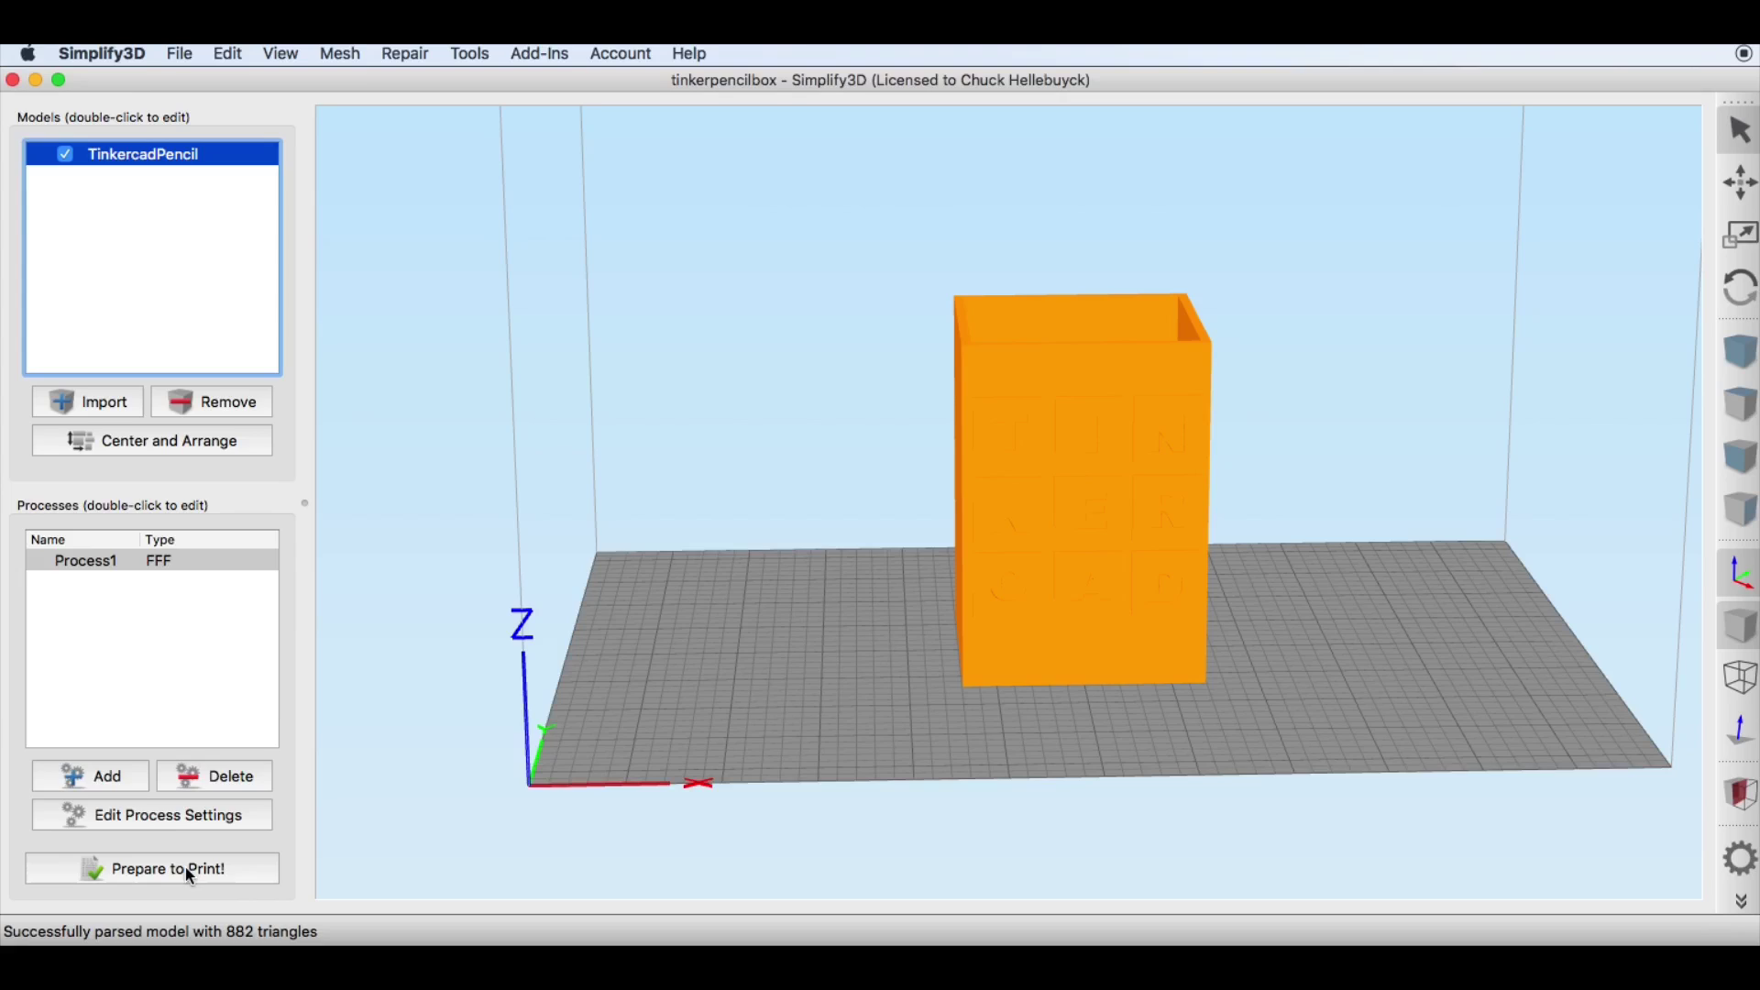
# Set the process print quality to Regular, reviewing layer, infill, temperature, speed and advanced settings.
pyautogui.click(168, 816)
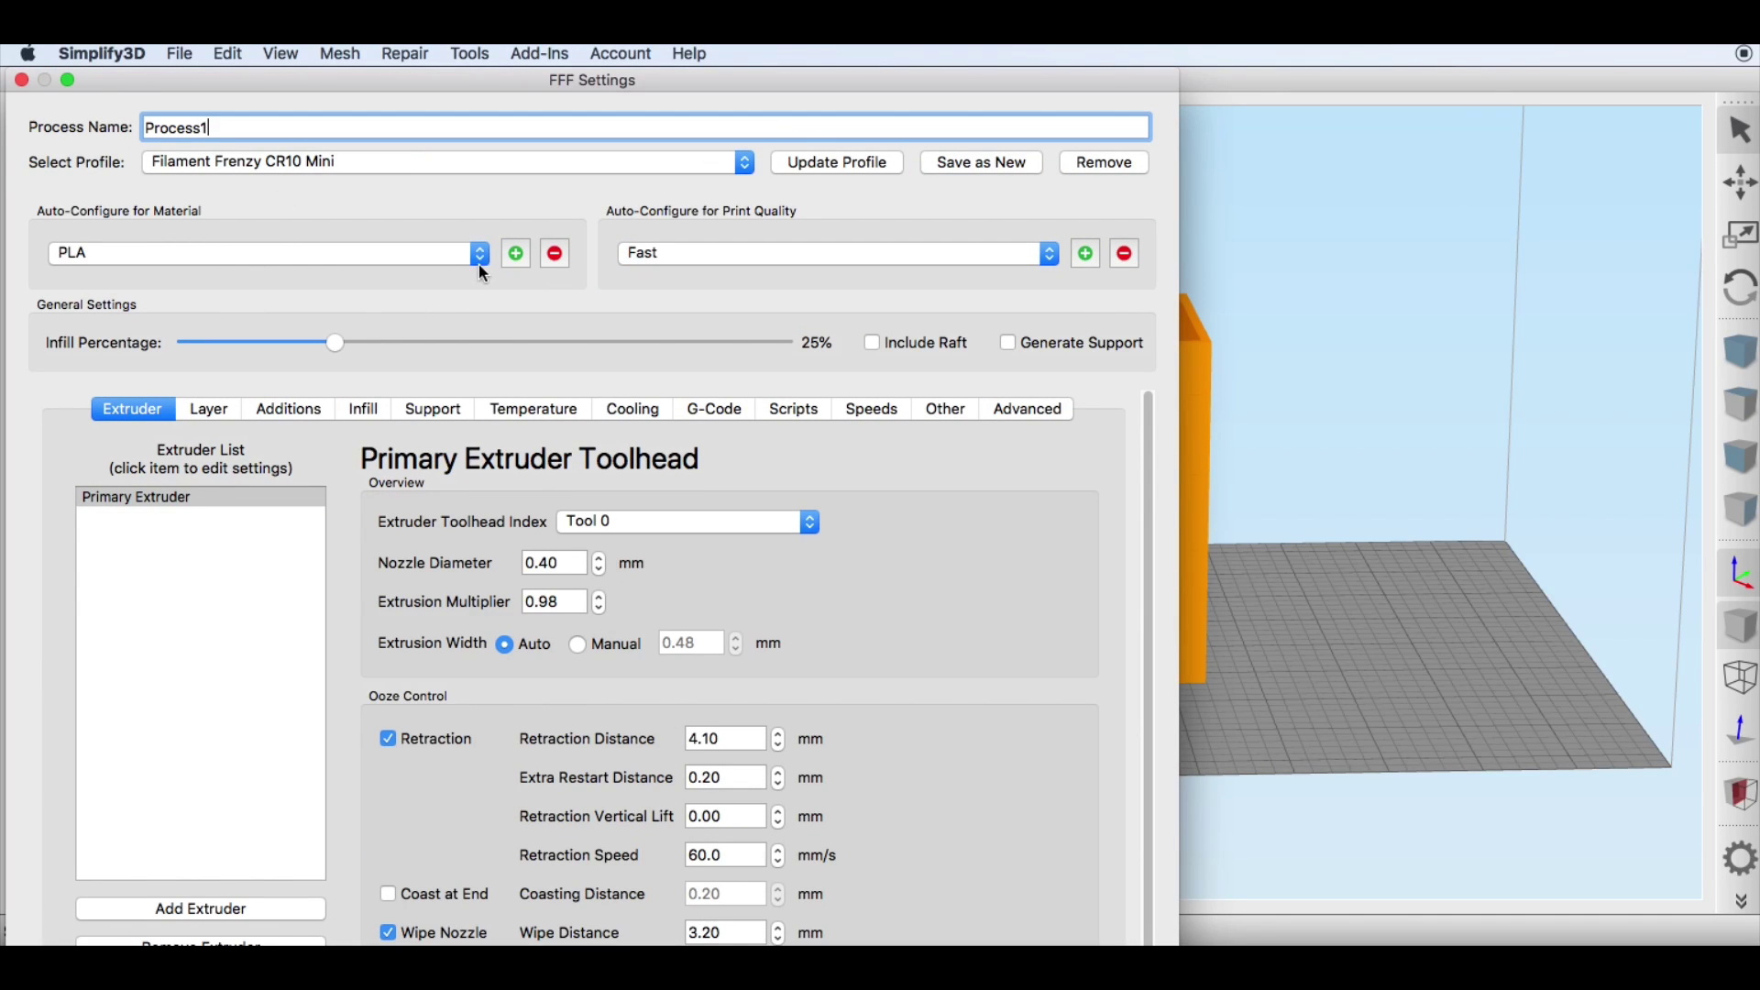
pyautogui.click(1048, 254)
pyautogui.click(761, 235)
pyautogui.click(209, 409)
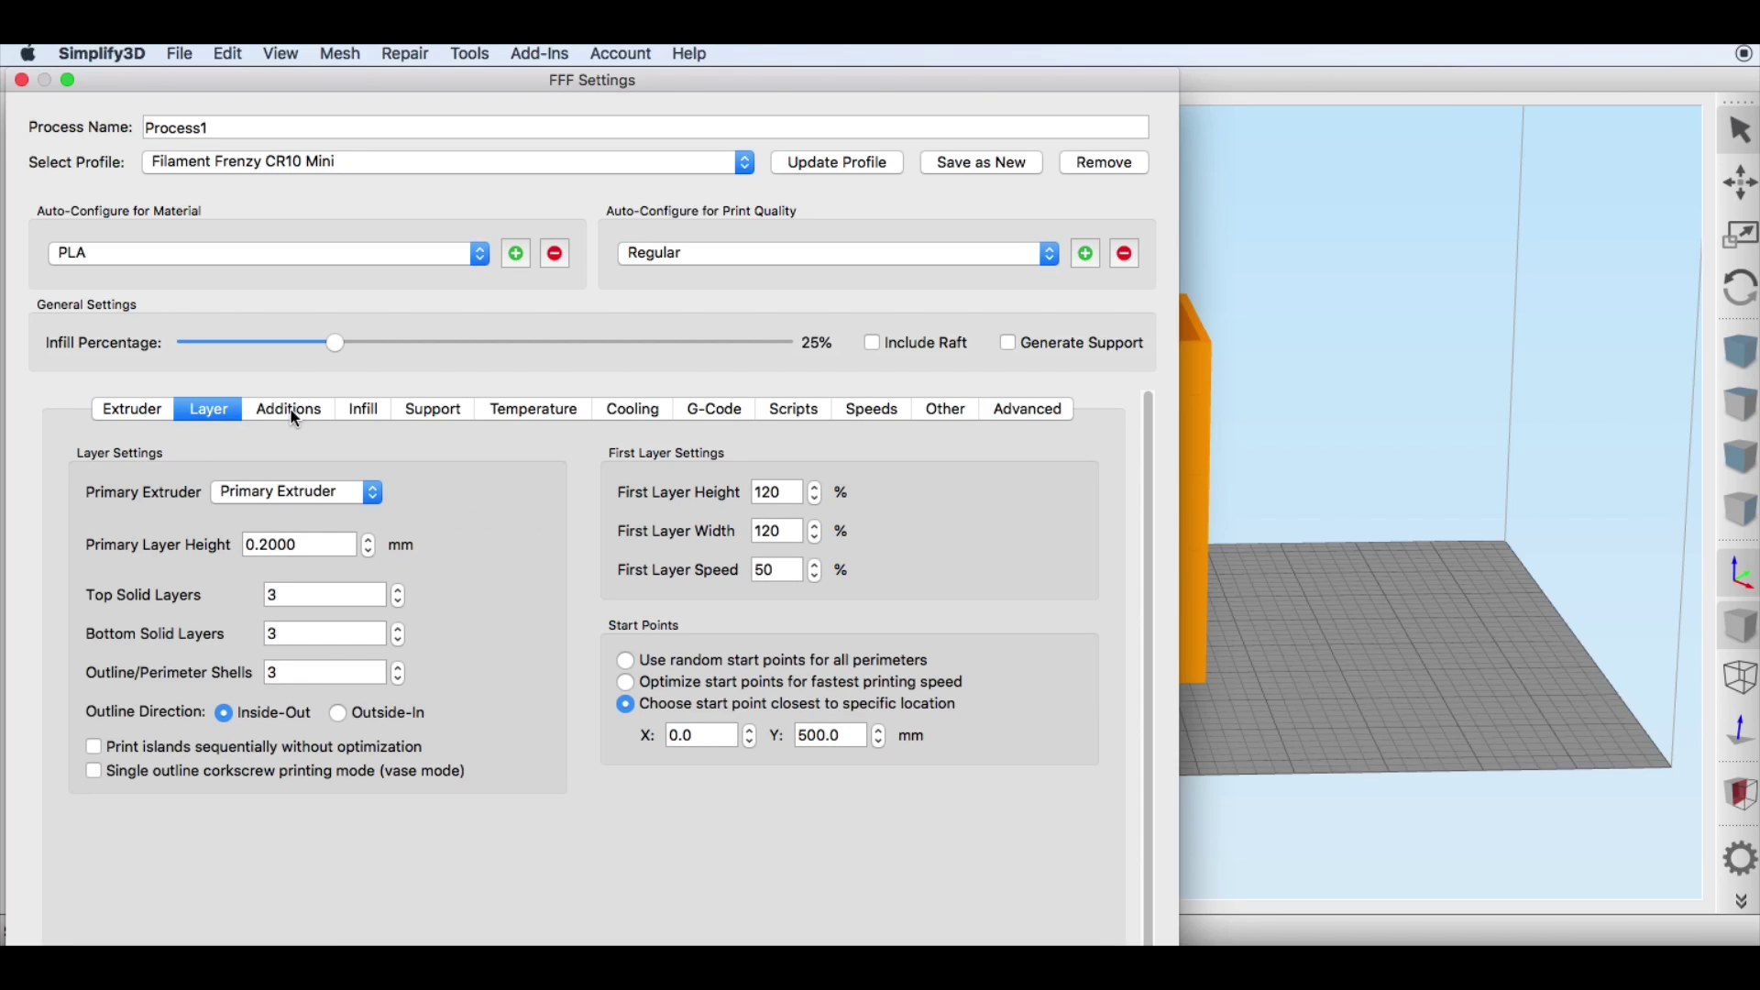
pyautogui.click(364, 410)
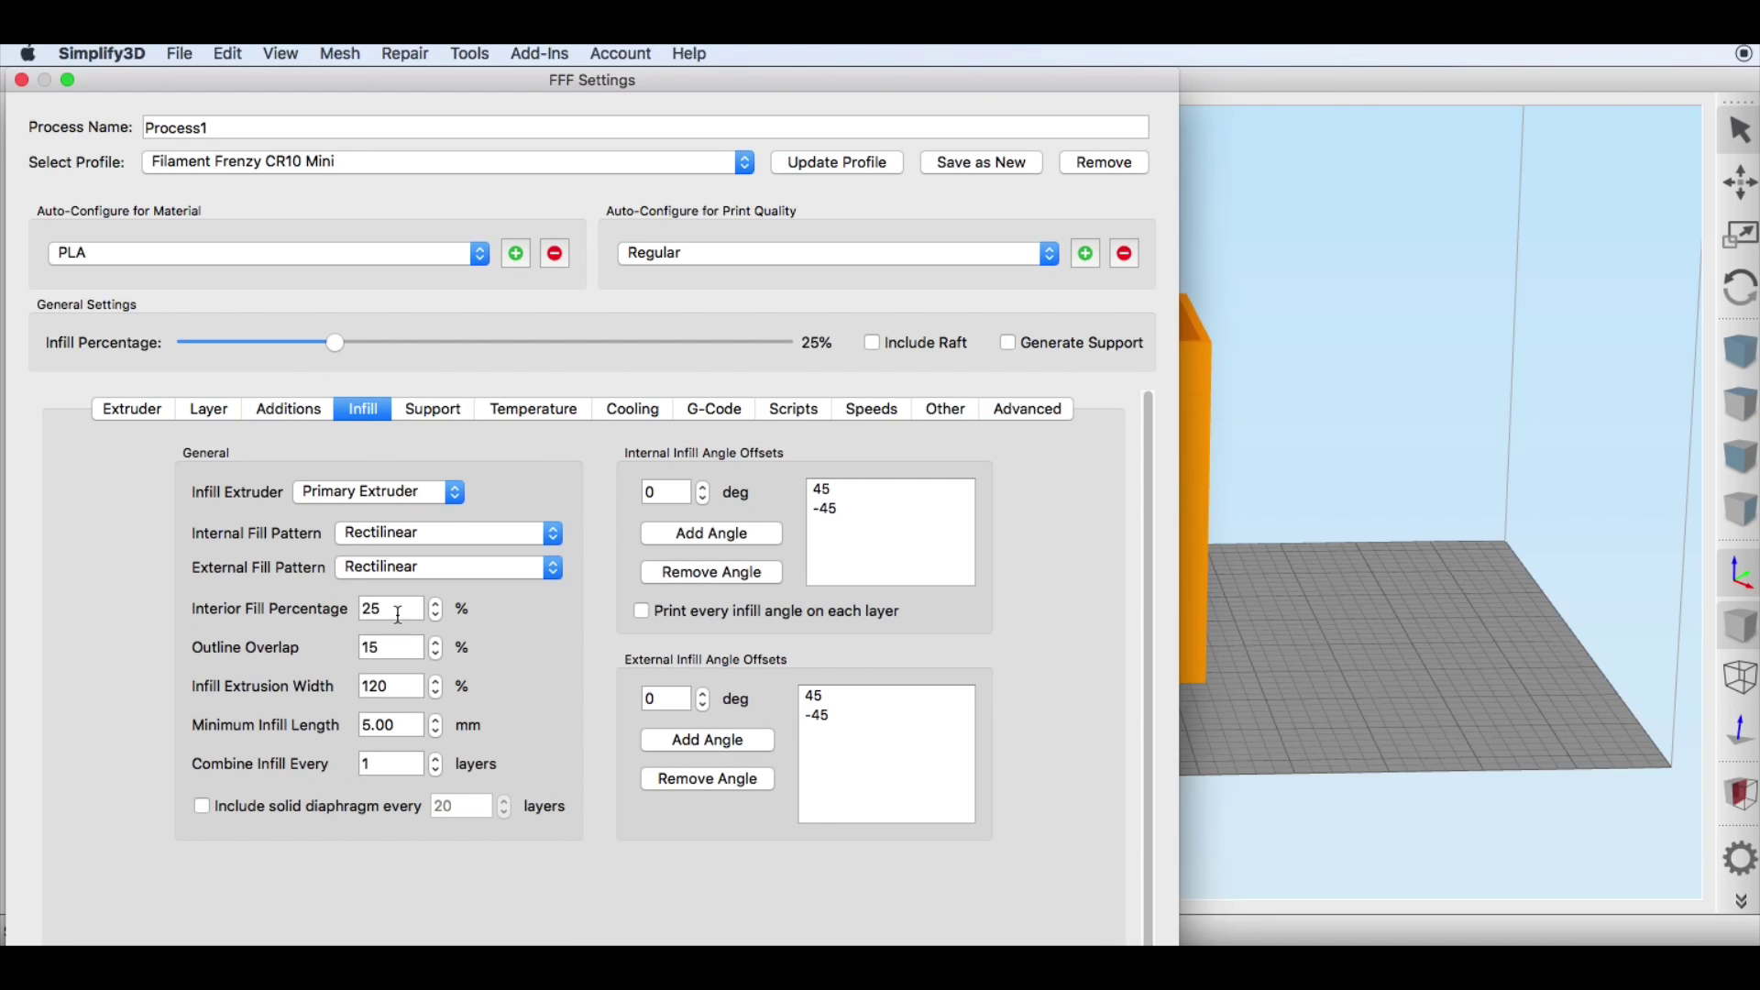
pyautogui.click(528, 413)
pyautogui.click(403, 497)
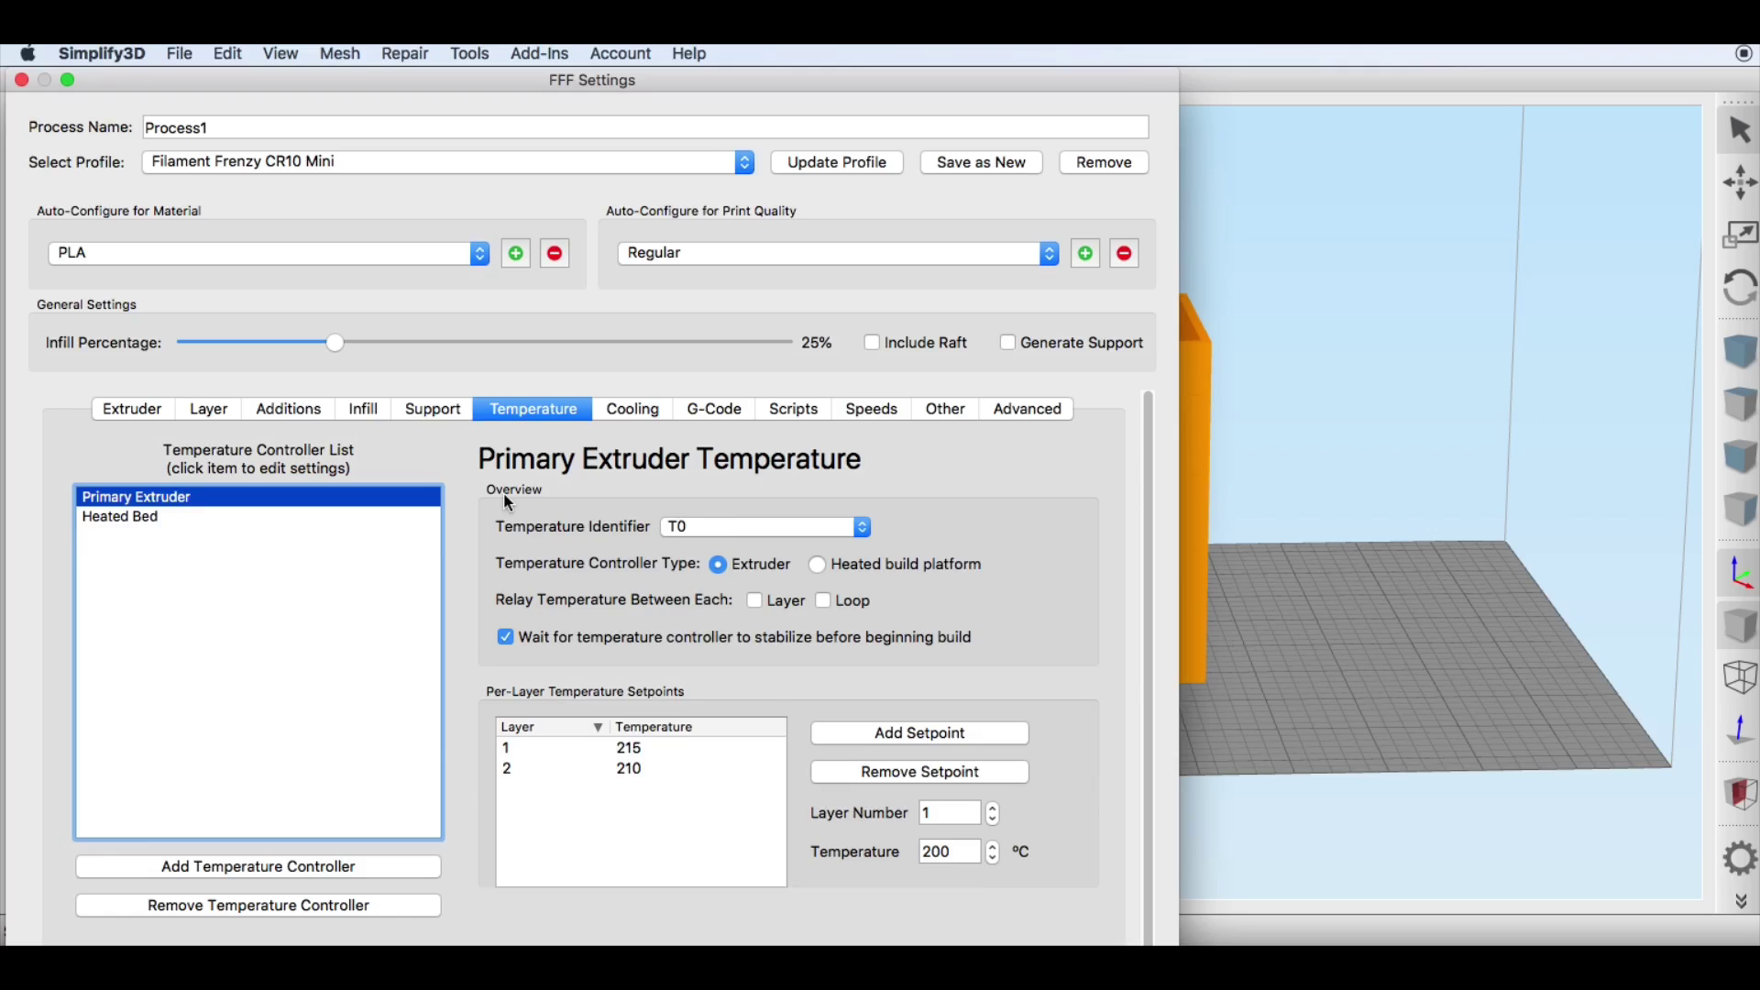
pyautogui.click(865, 413)
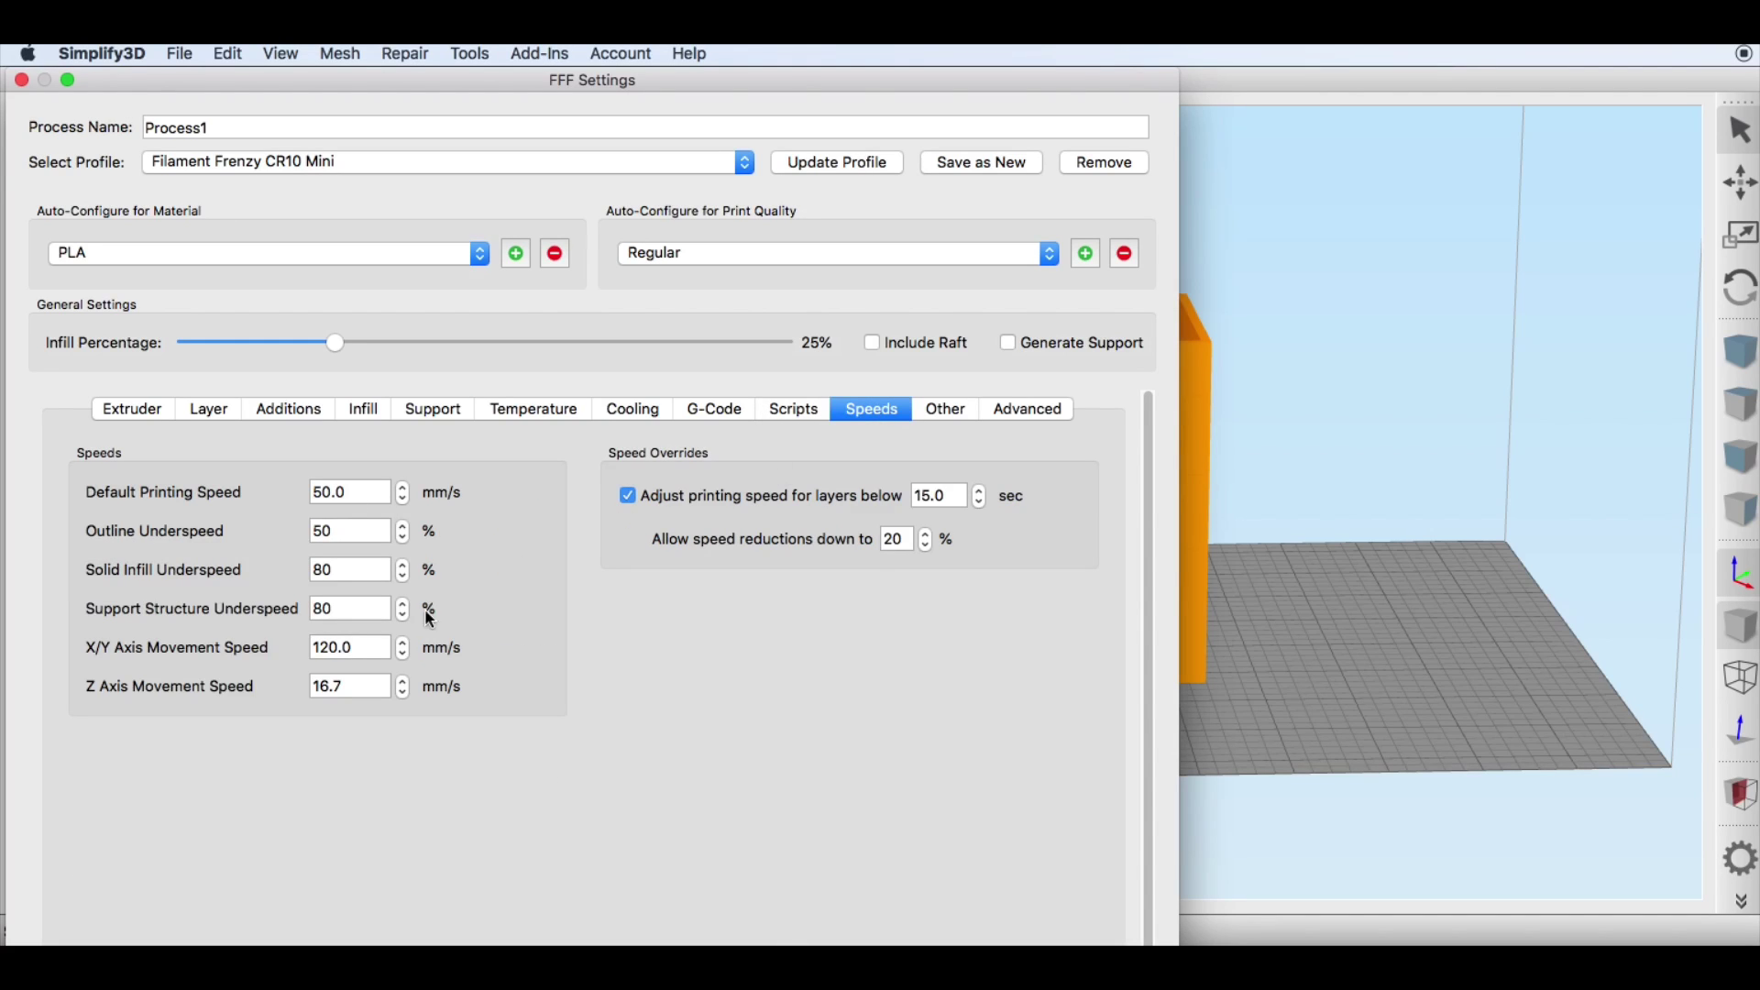
pyautogui.click(1036, 420)
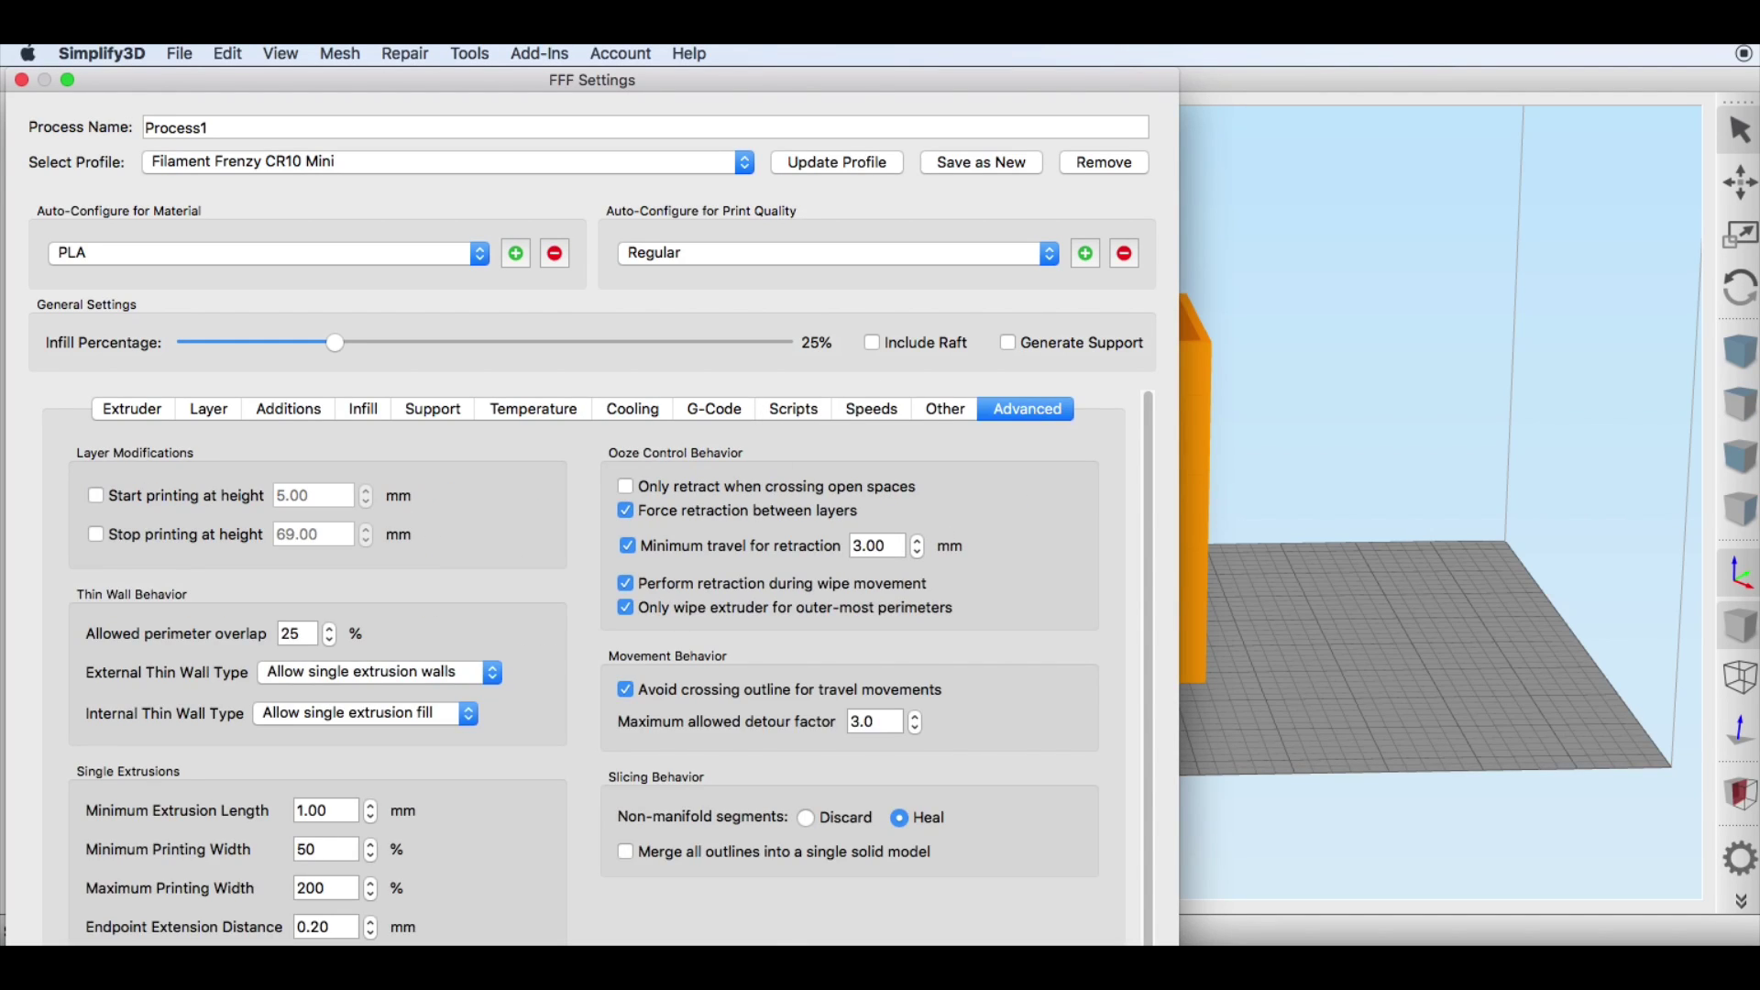
pyautogui.press('Return')
# Slice the pencil box and highlight its 7 h 18 min build time and 2.23 material cost.
pyautogui.click(182, 872)
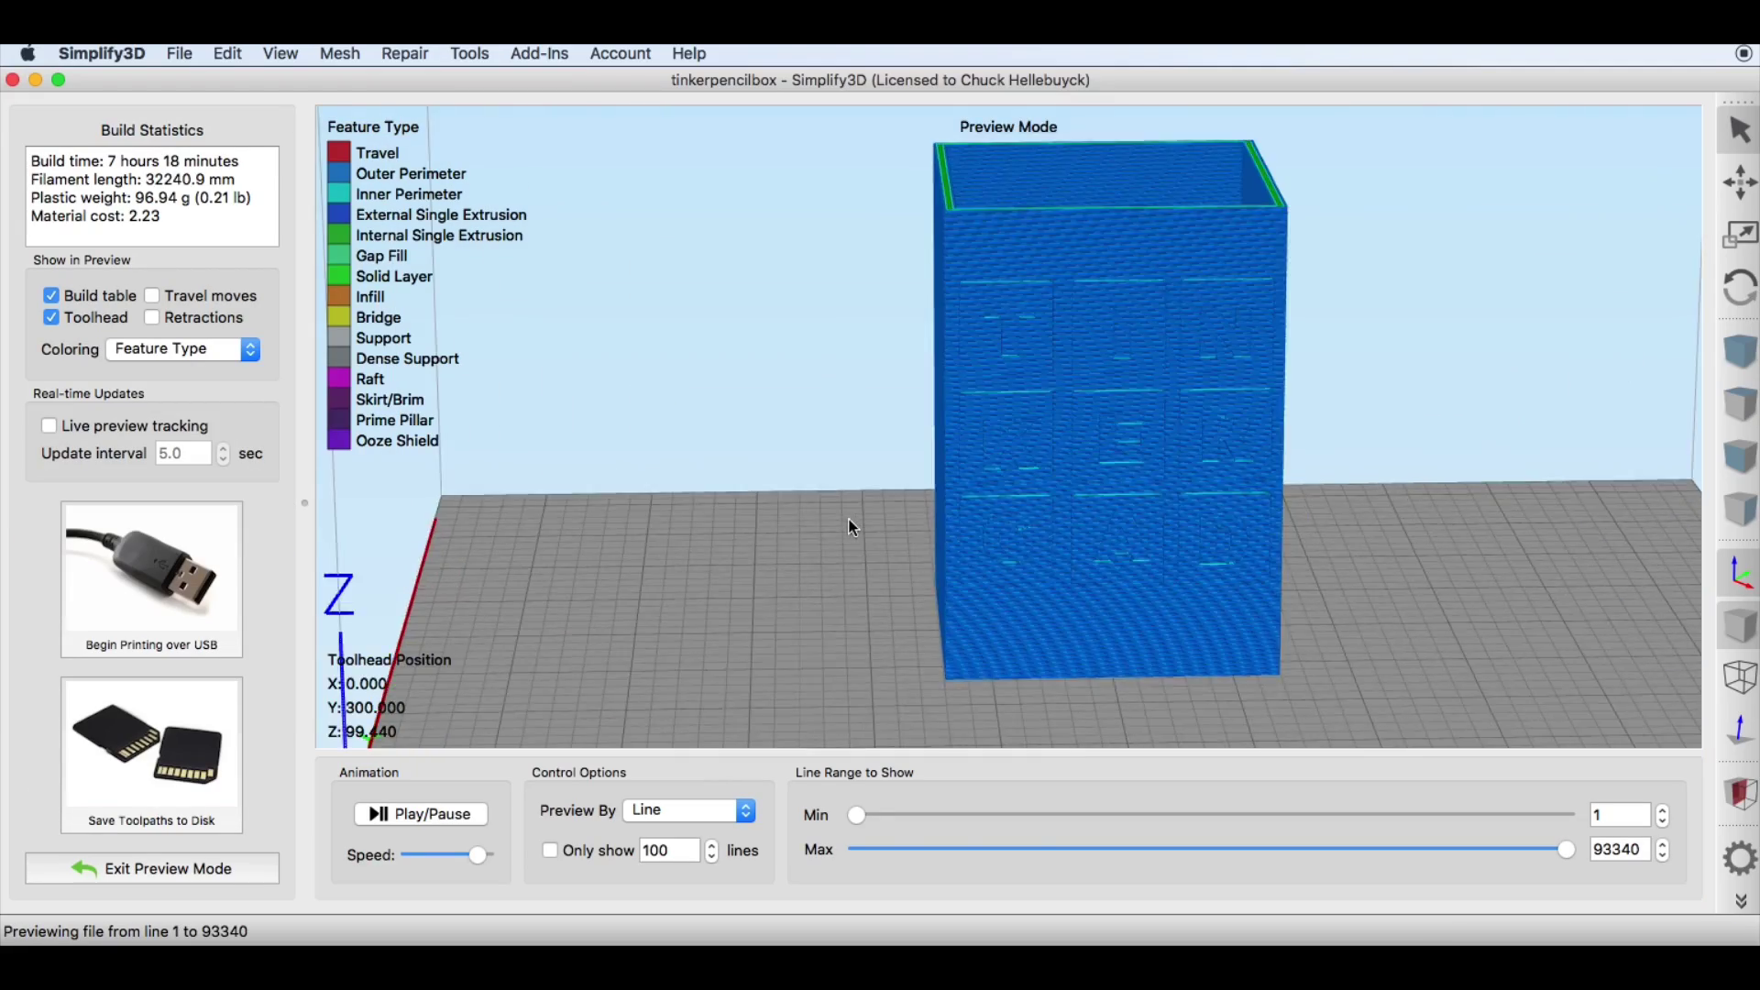
pyautogui.moveTo(852, 527)
pyautogui.mouseDown()
pyautogui.moveTo(746, 660)
pyautogui.moveTo(860, 711)
pyautogui.moveTo(494, 651)
pyautogui.moveTo(495, 522)
pyautogui.moveTo(982, 751)
pyautogui.moveTo(1481, 801)
pyautogui.moveTo(1473, 750)
pyautogui.mouseUp()
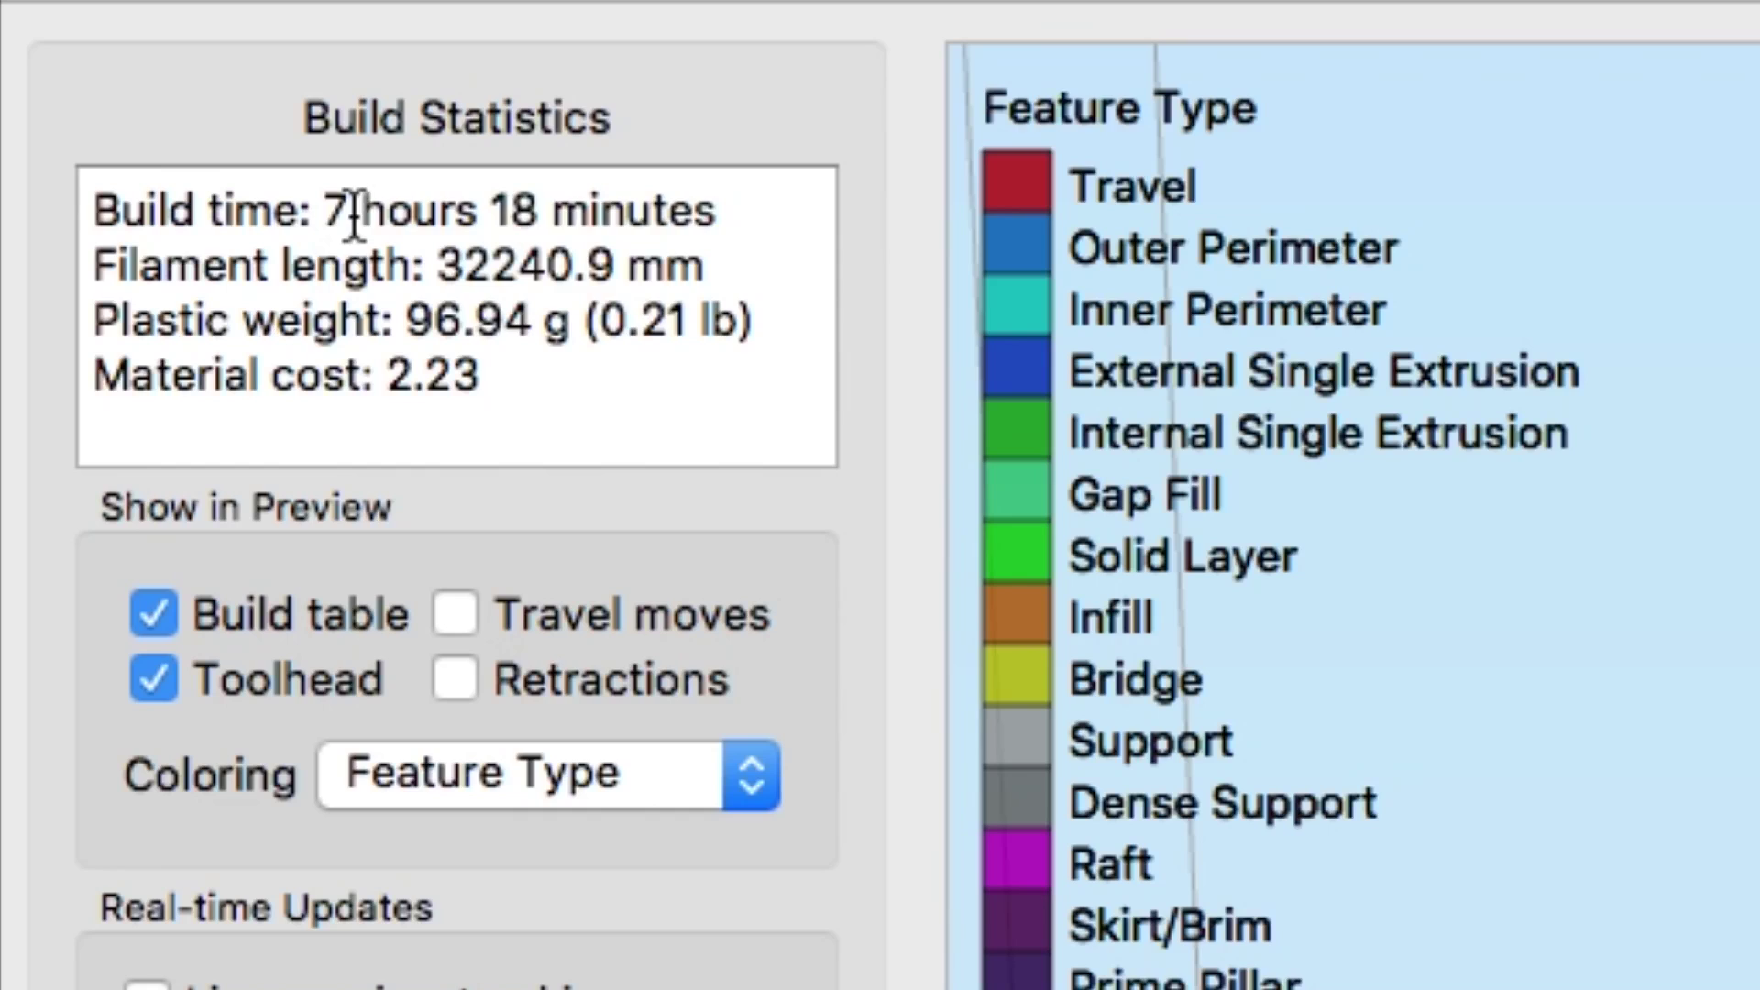
pyautogui.moveTo(108, 162); pyautogui.dragTo(248, 168)
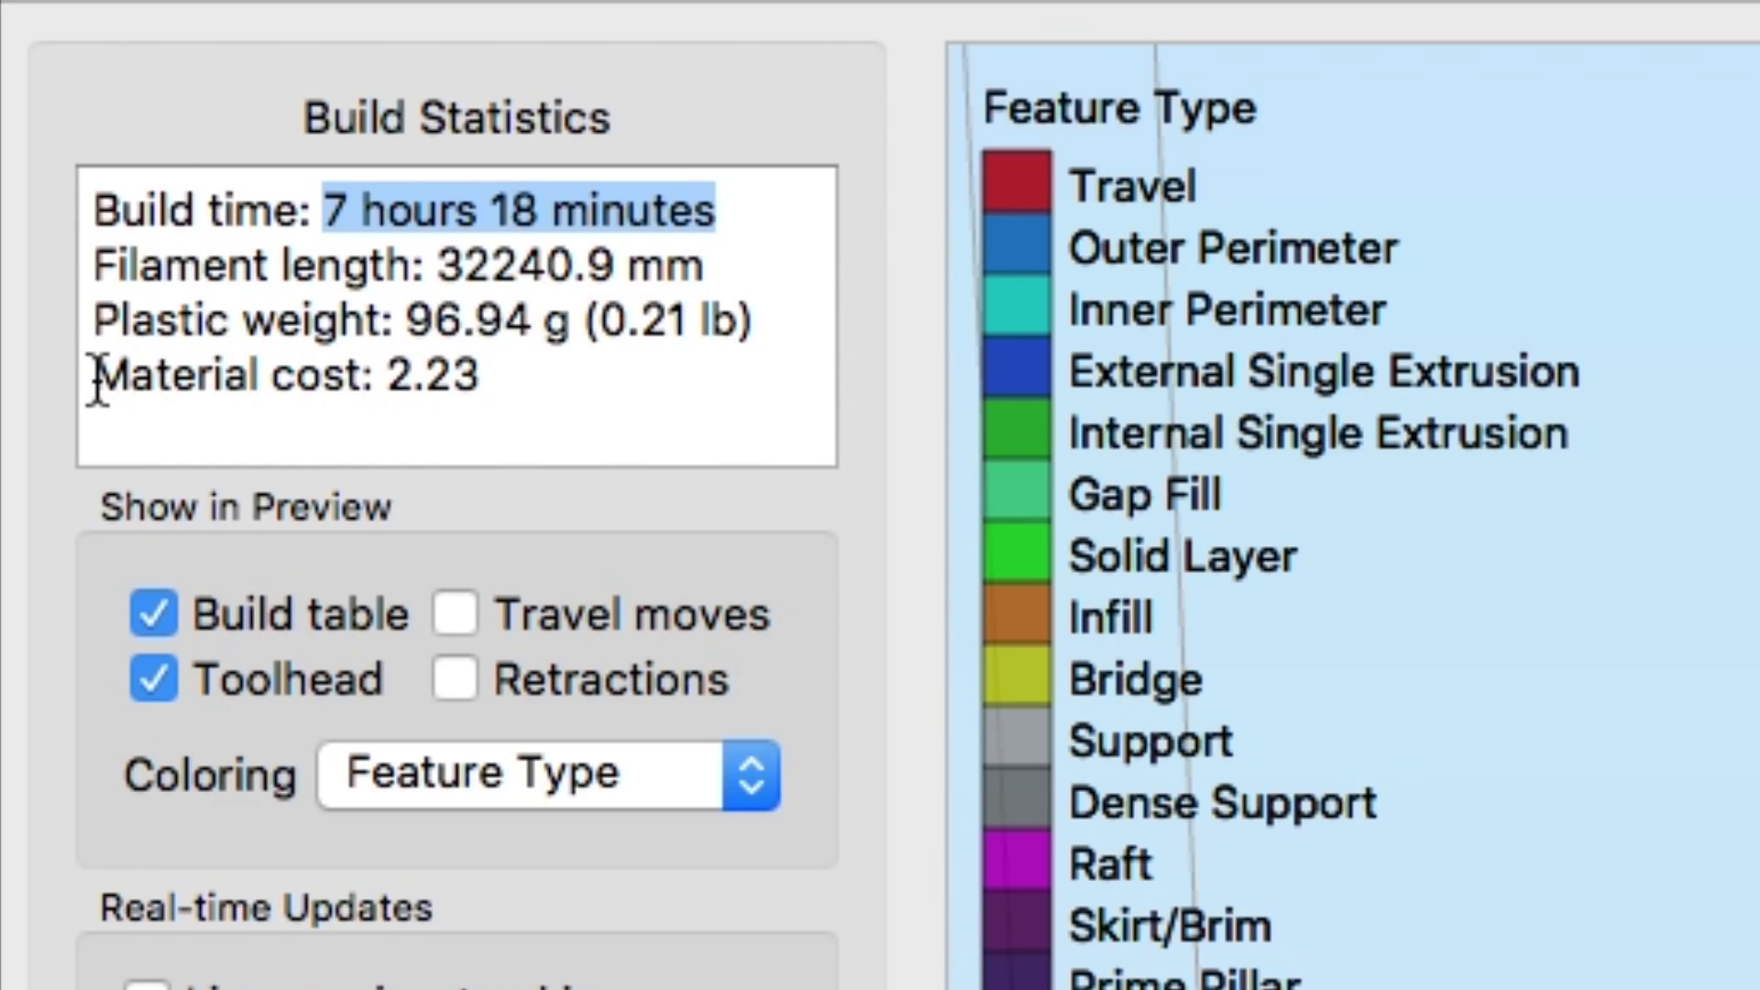
pyautogui.moveTo(94, 379); pyautogui.dragTo(505, 379)
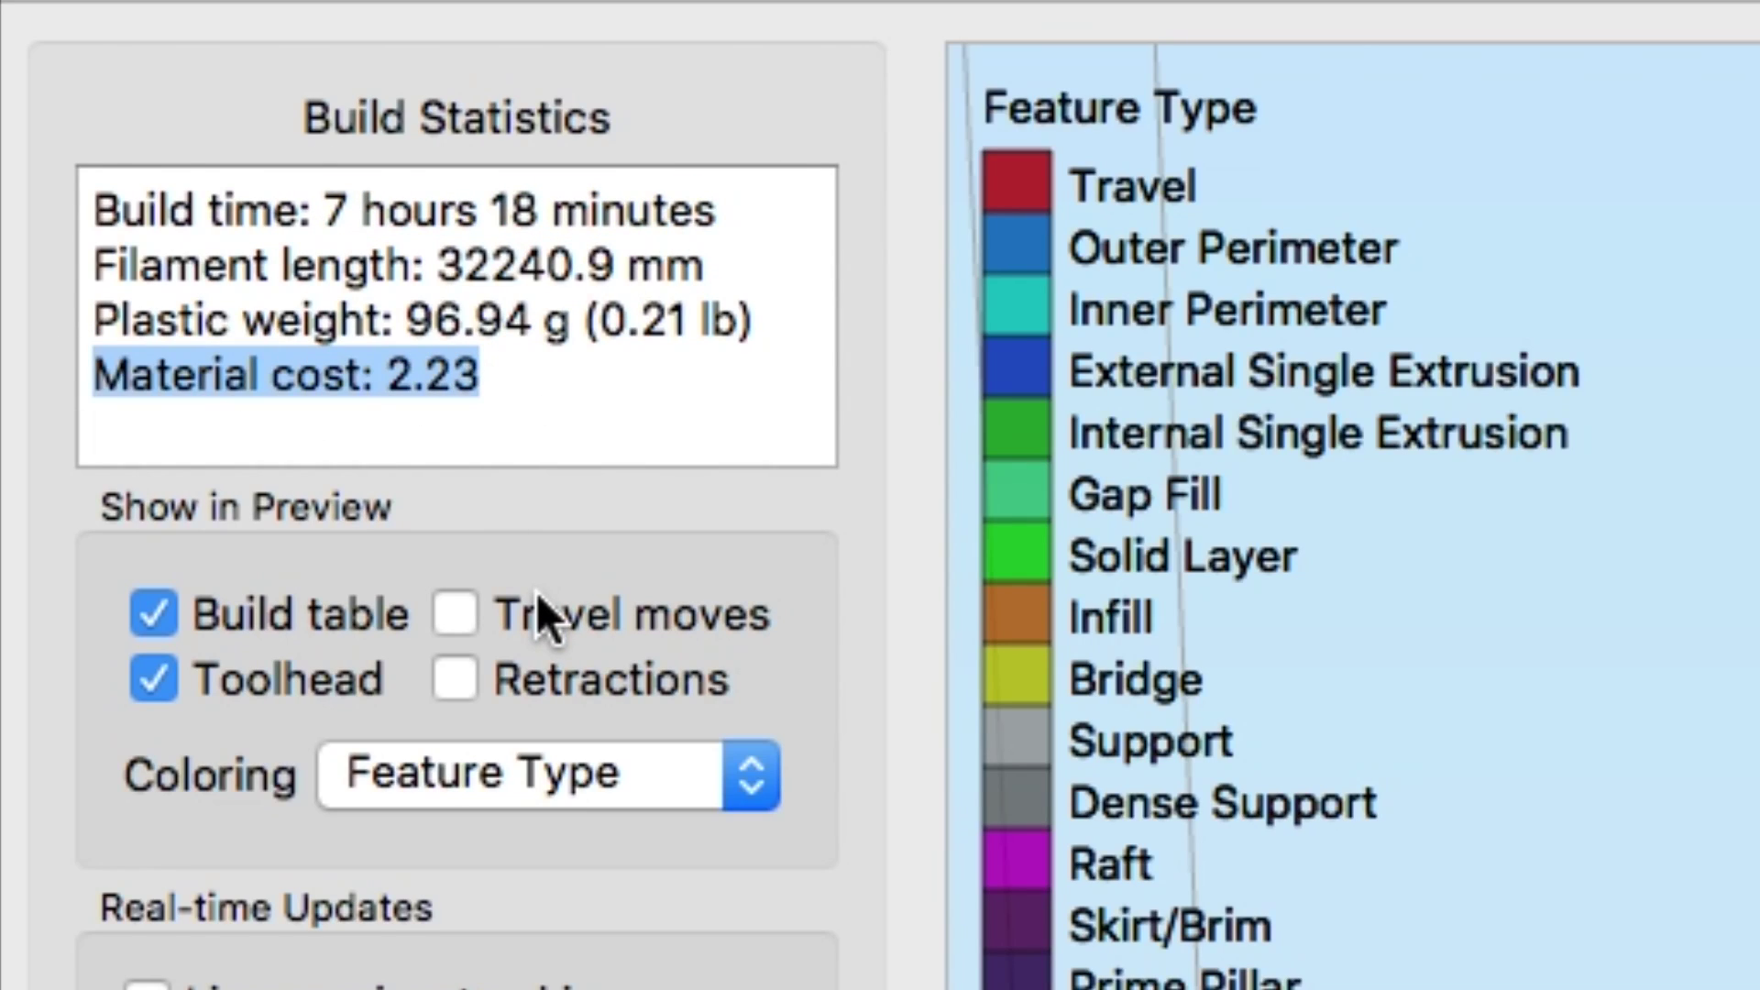